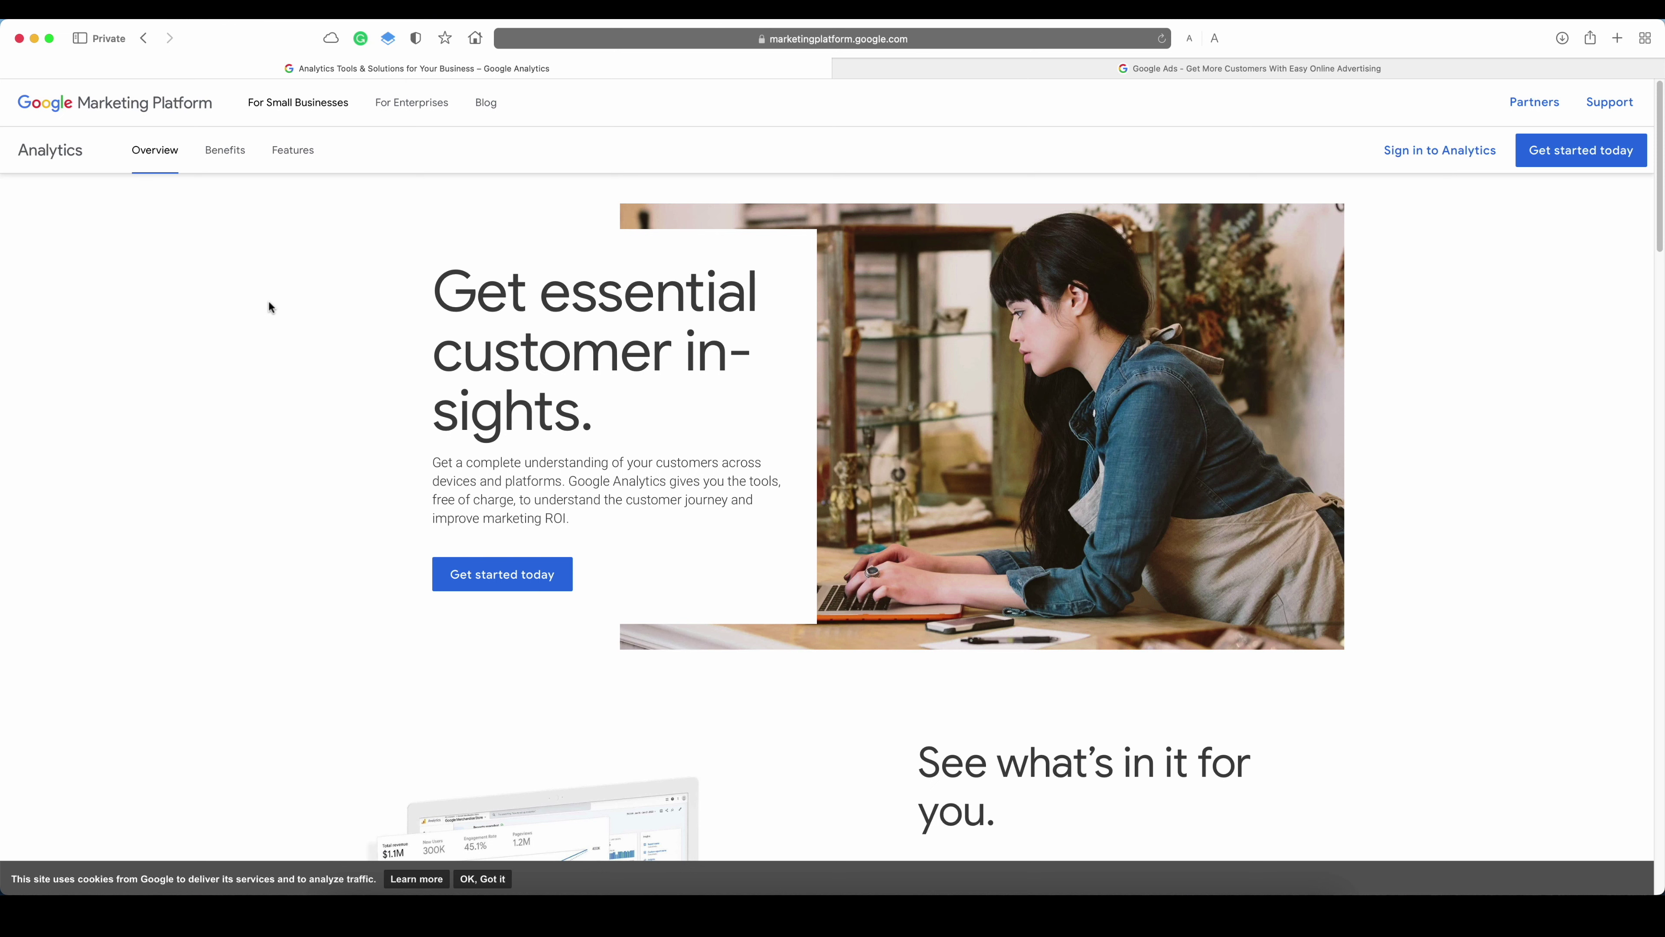
pyautogui.click(1018, 421)
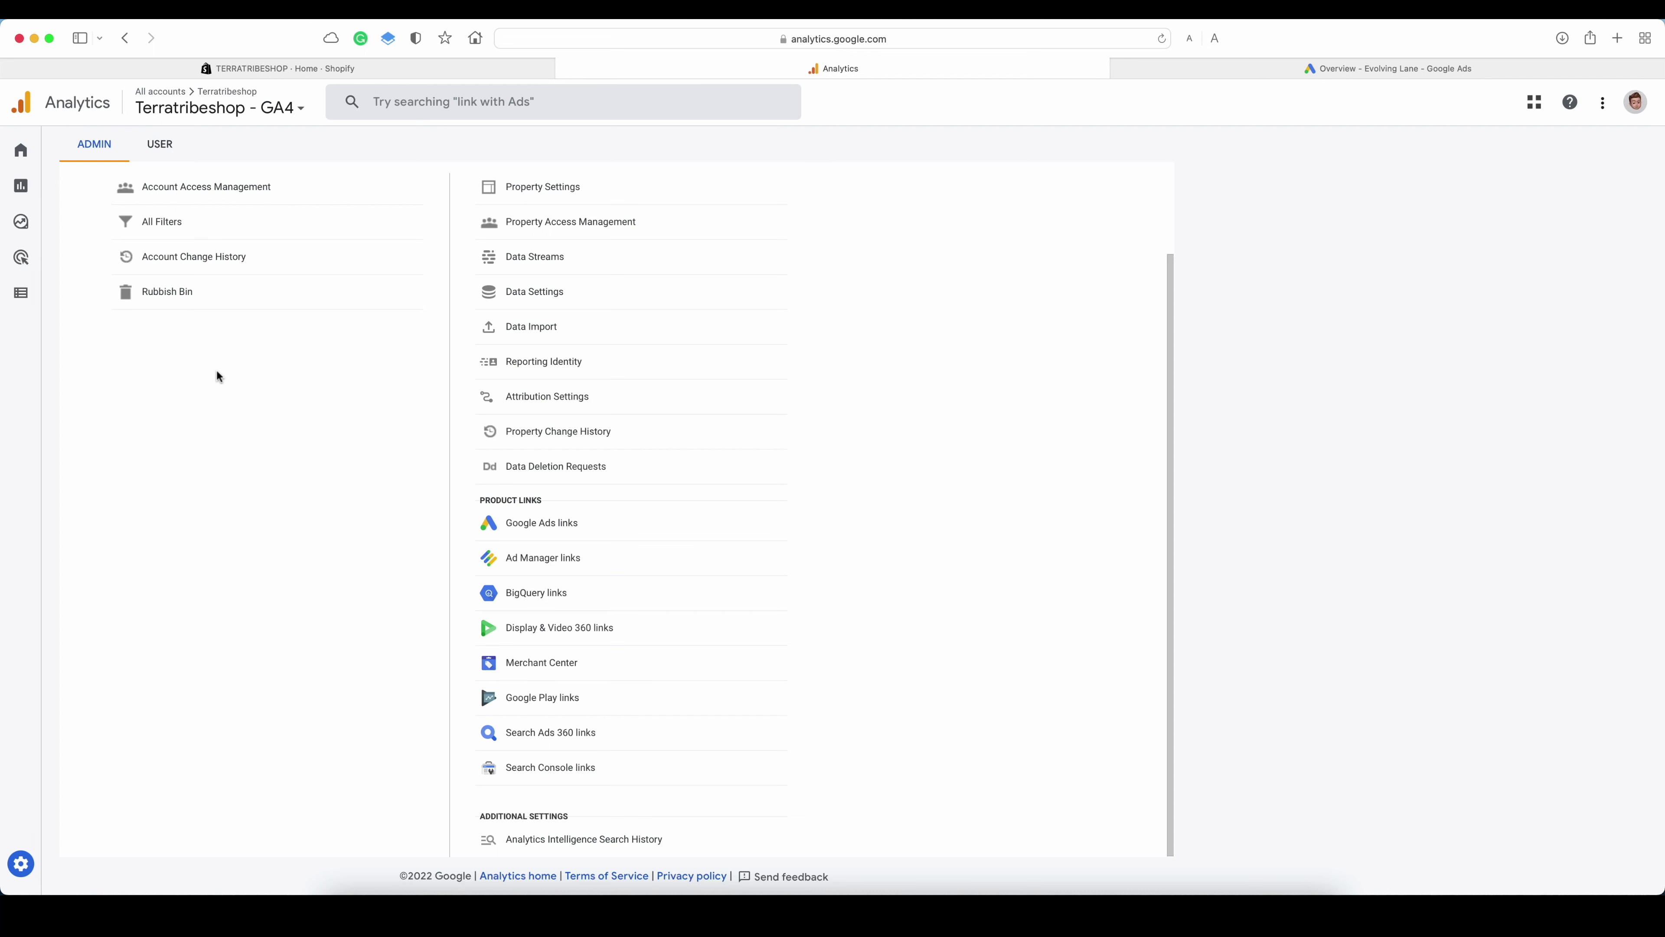
pyautogui.click(297, 112)
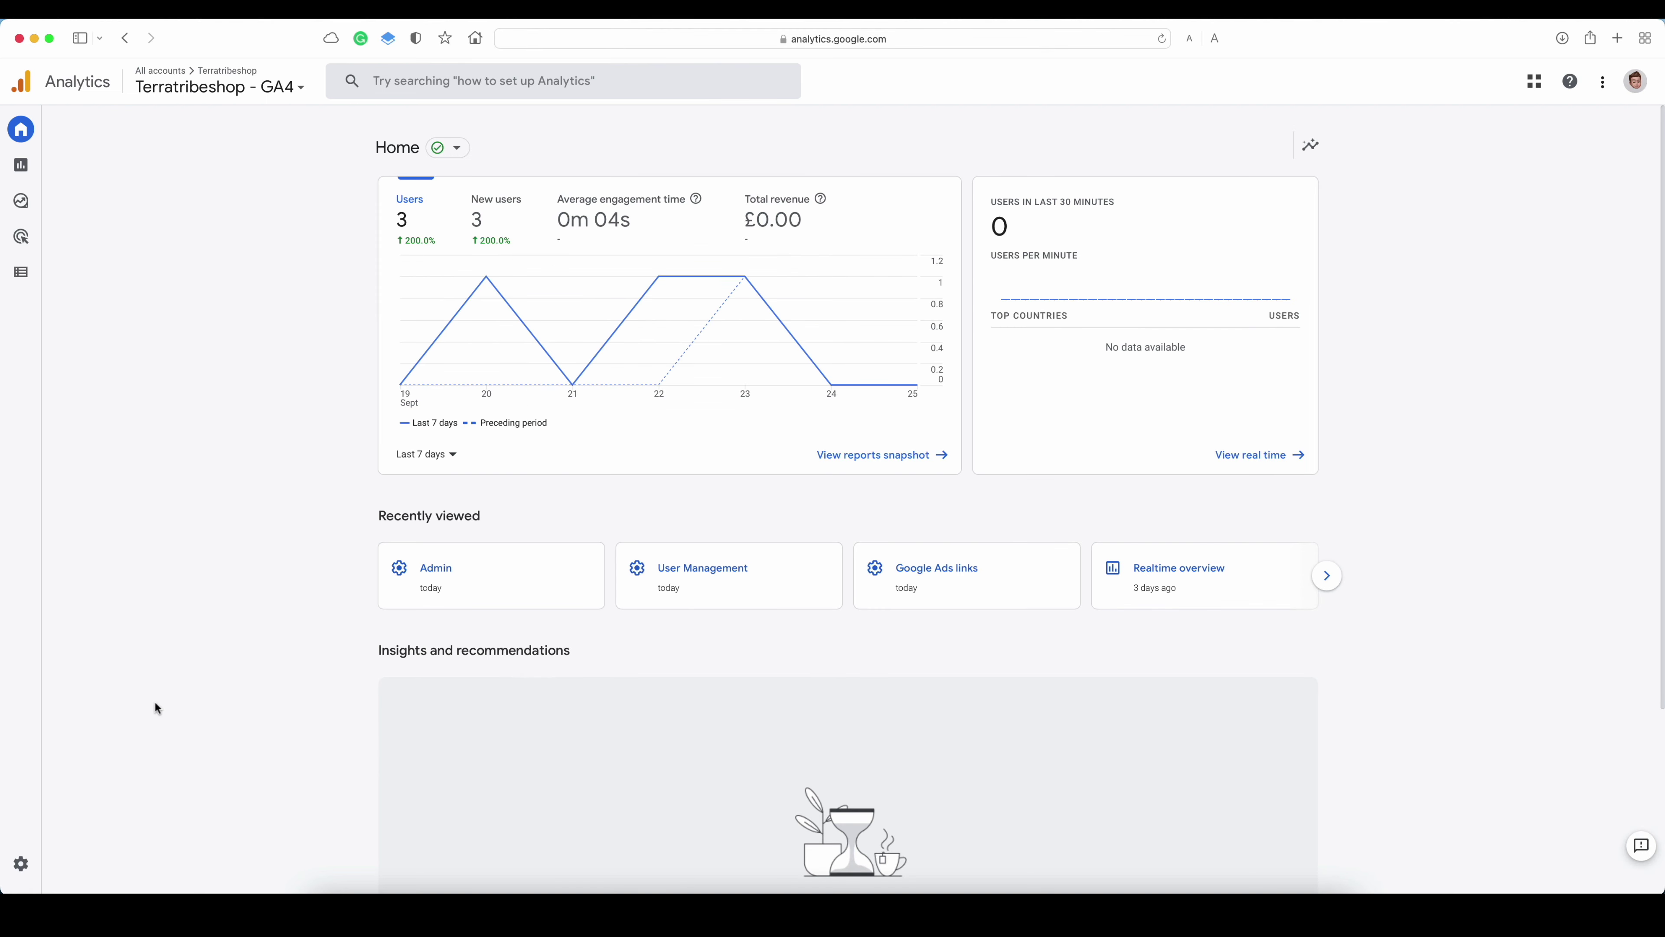
# - Begin a new Analytics account named Example with Google products and services data sharing enabled, and continue to property setup
pyautogui.click(39, 863)
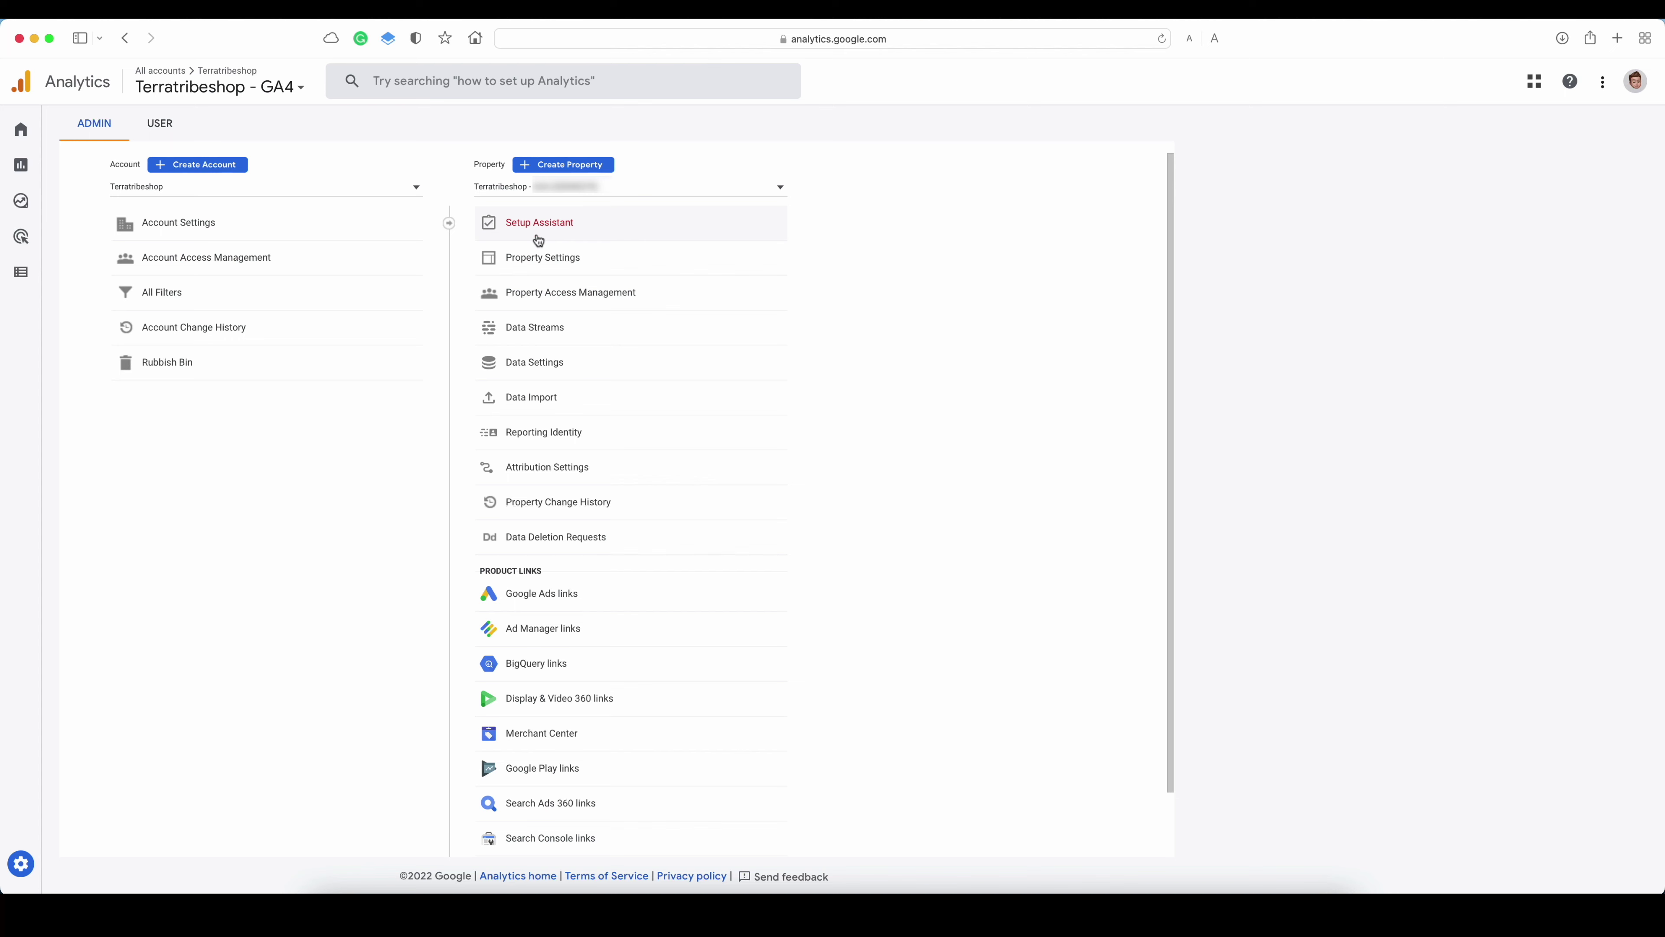
pyautogui.click(383, 133)
pyautogui.click(221, 170)
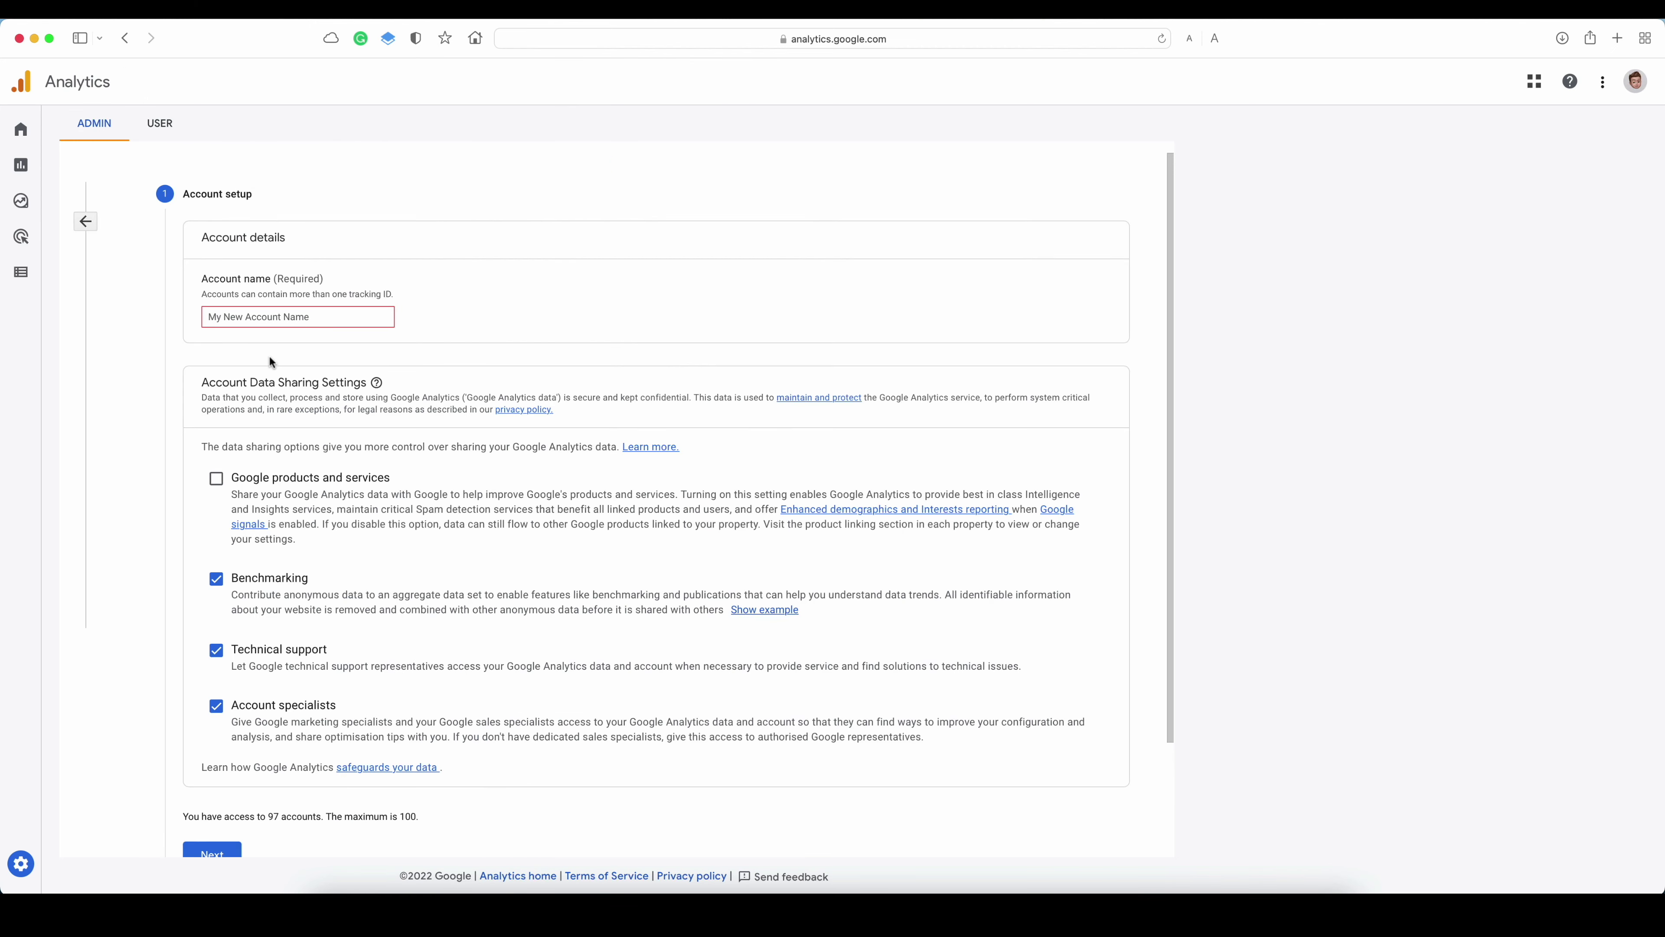
pyautogui.click(272, 317)
pyautogui.write('Example')
pyautogui.scroll(-3, 656, 459)
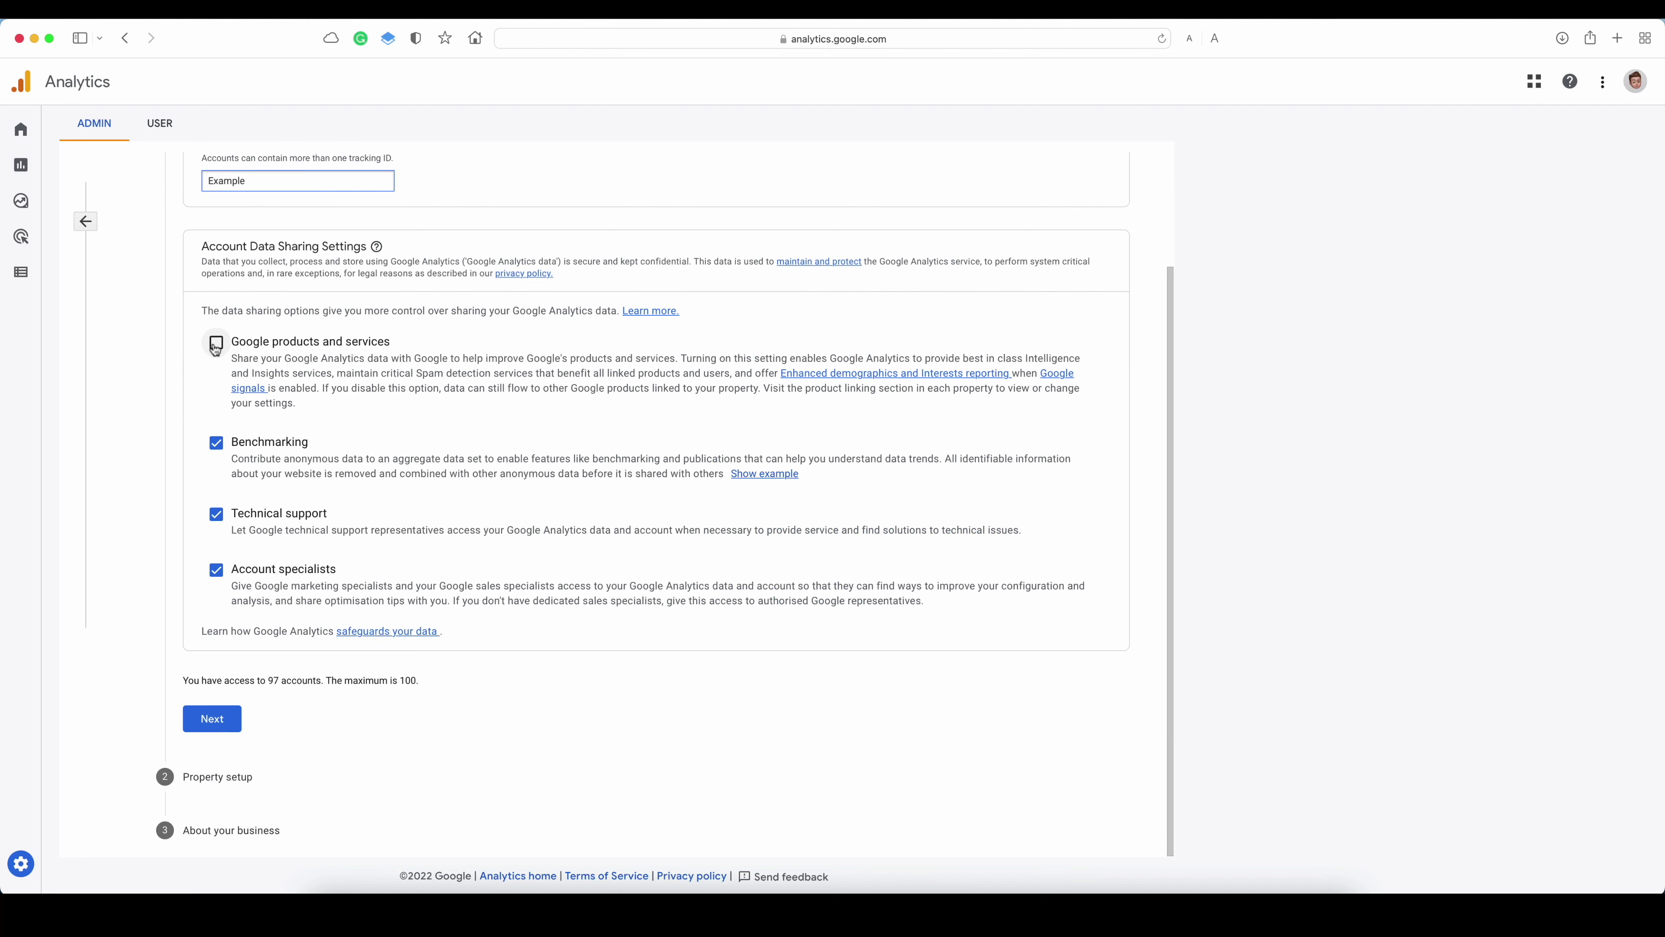
pyautogui.click(217, 341)
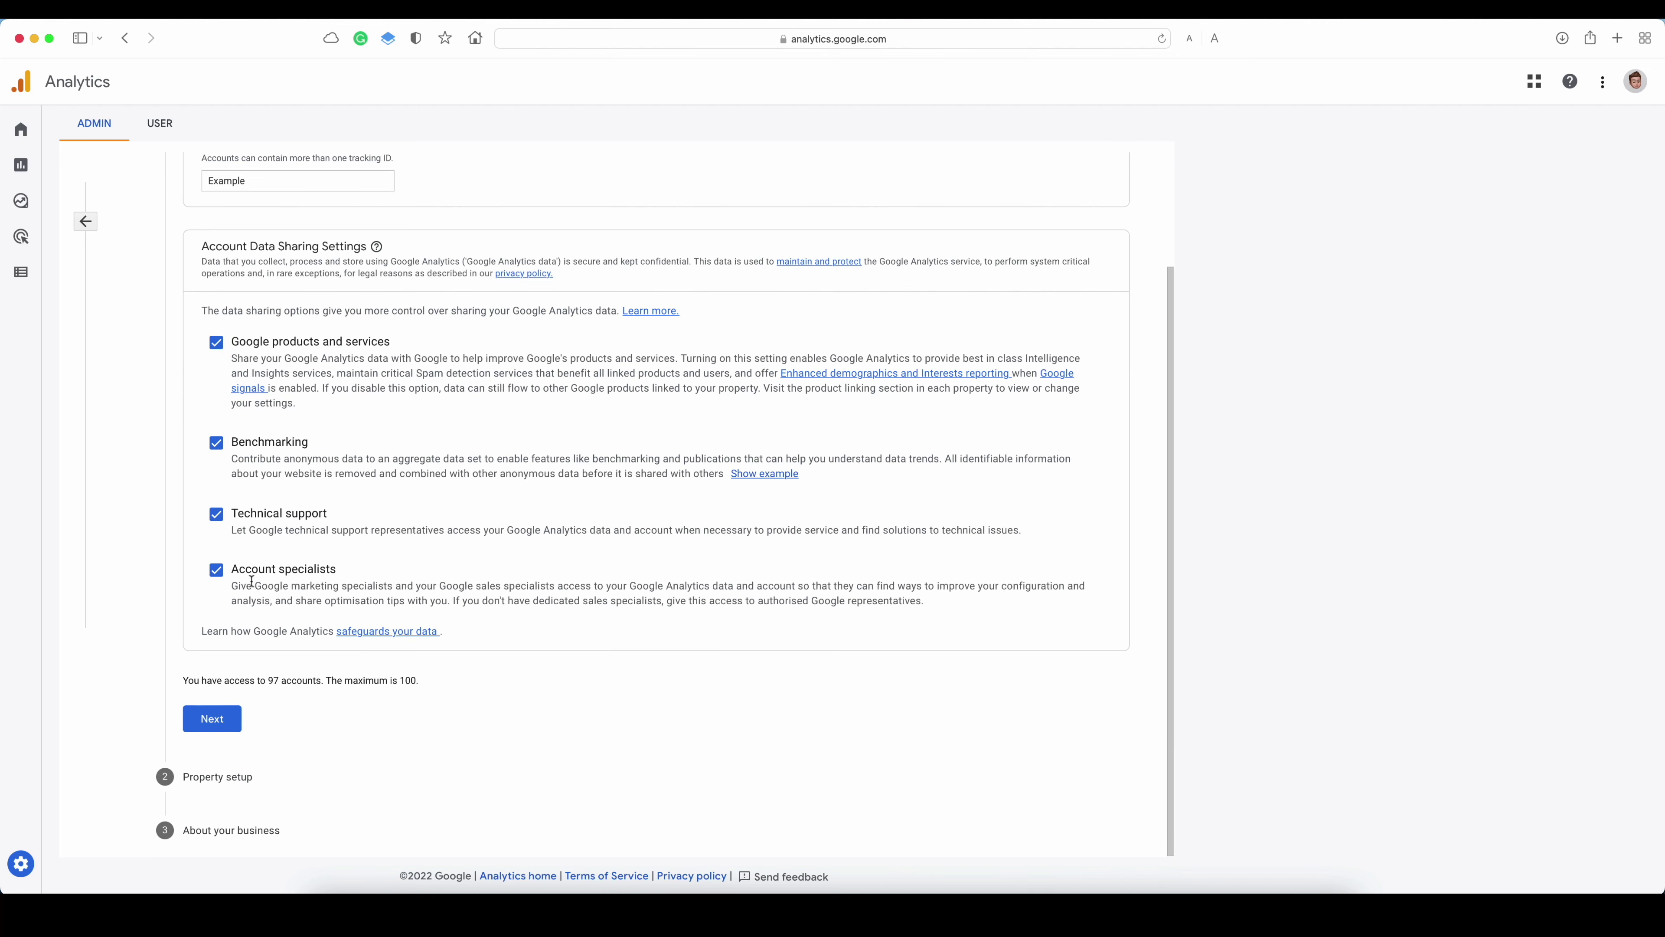
pyautogui.click(211, 718)
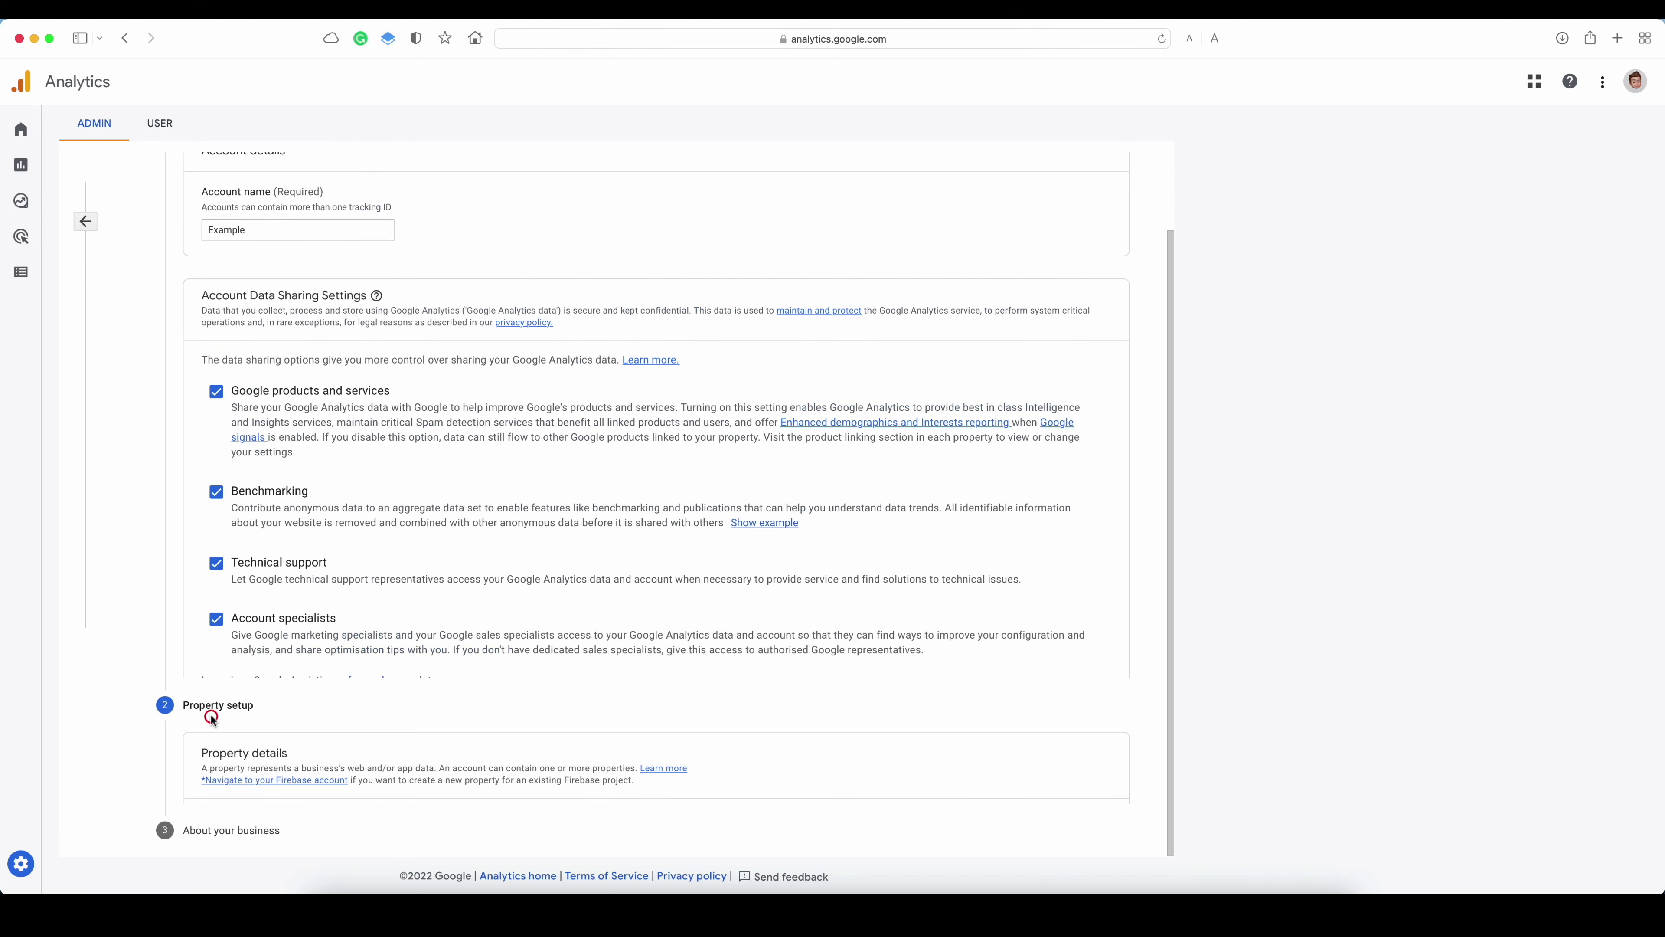
# - Name the new property Example and continue to the business details
pyautogui.click(256, 407)
pyautogui.click(256, 408)
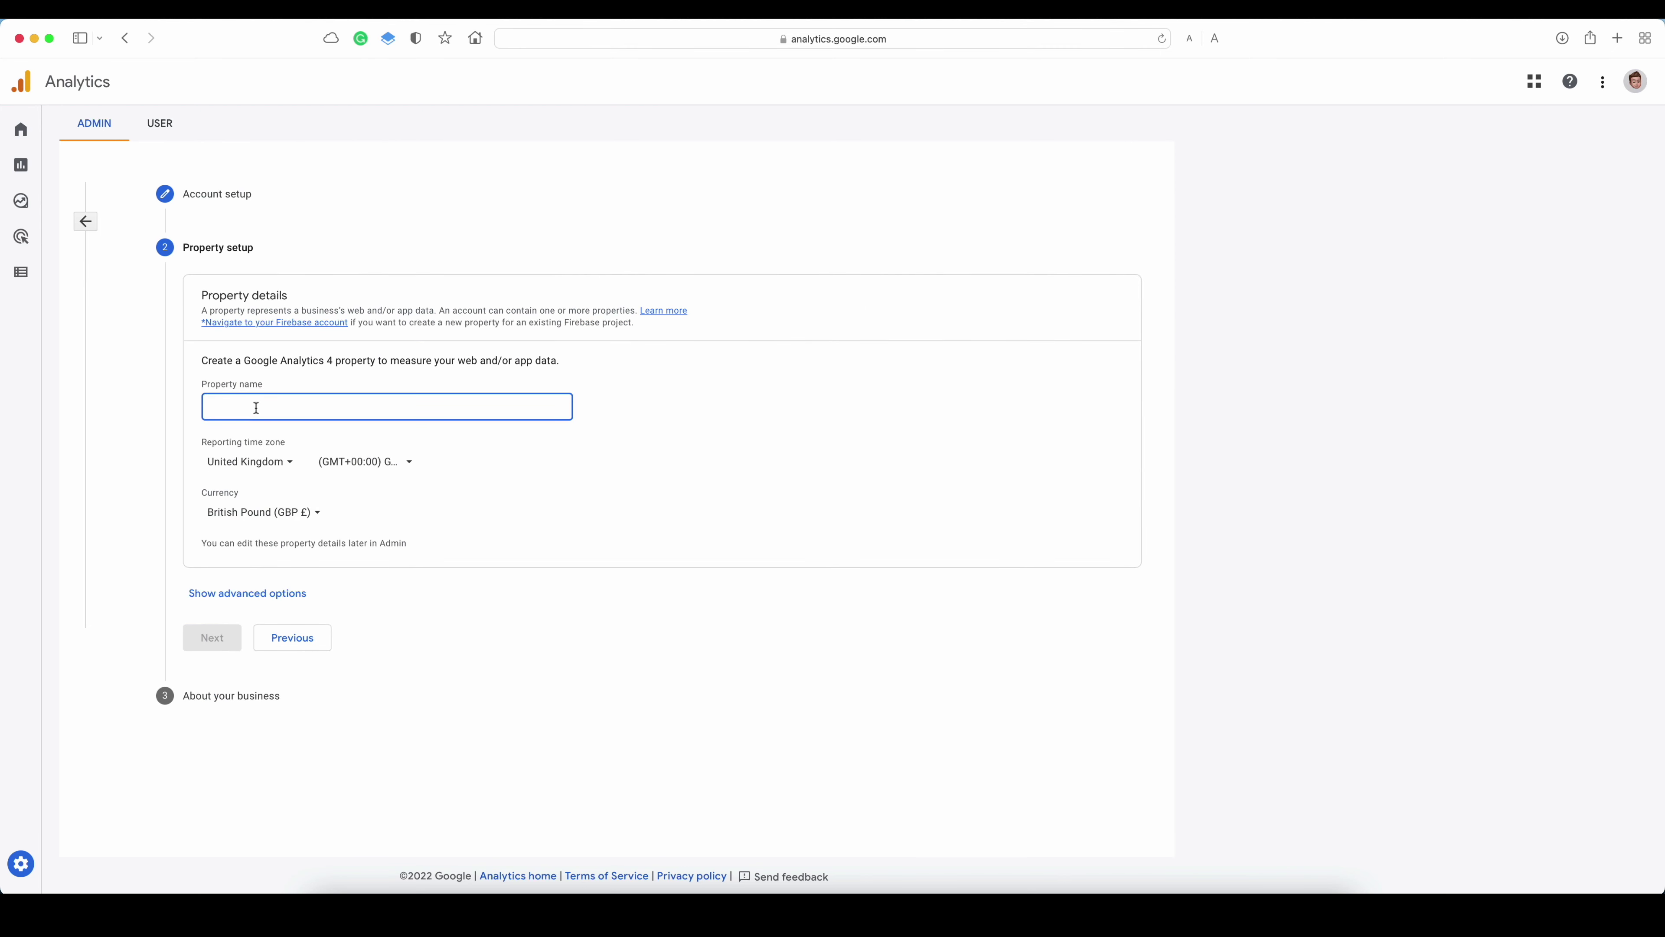
pyautogui.write('Example')
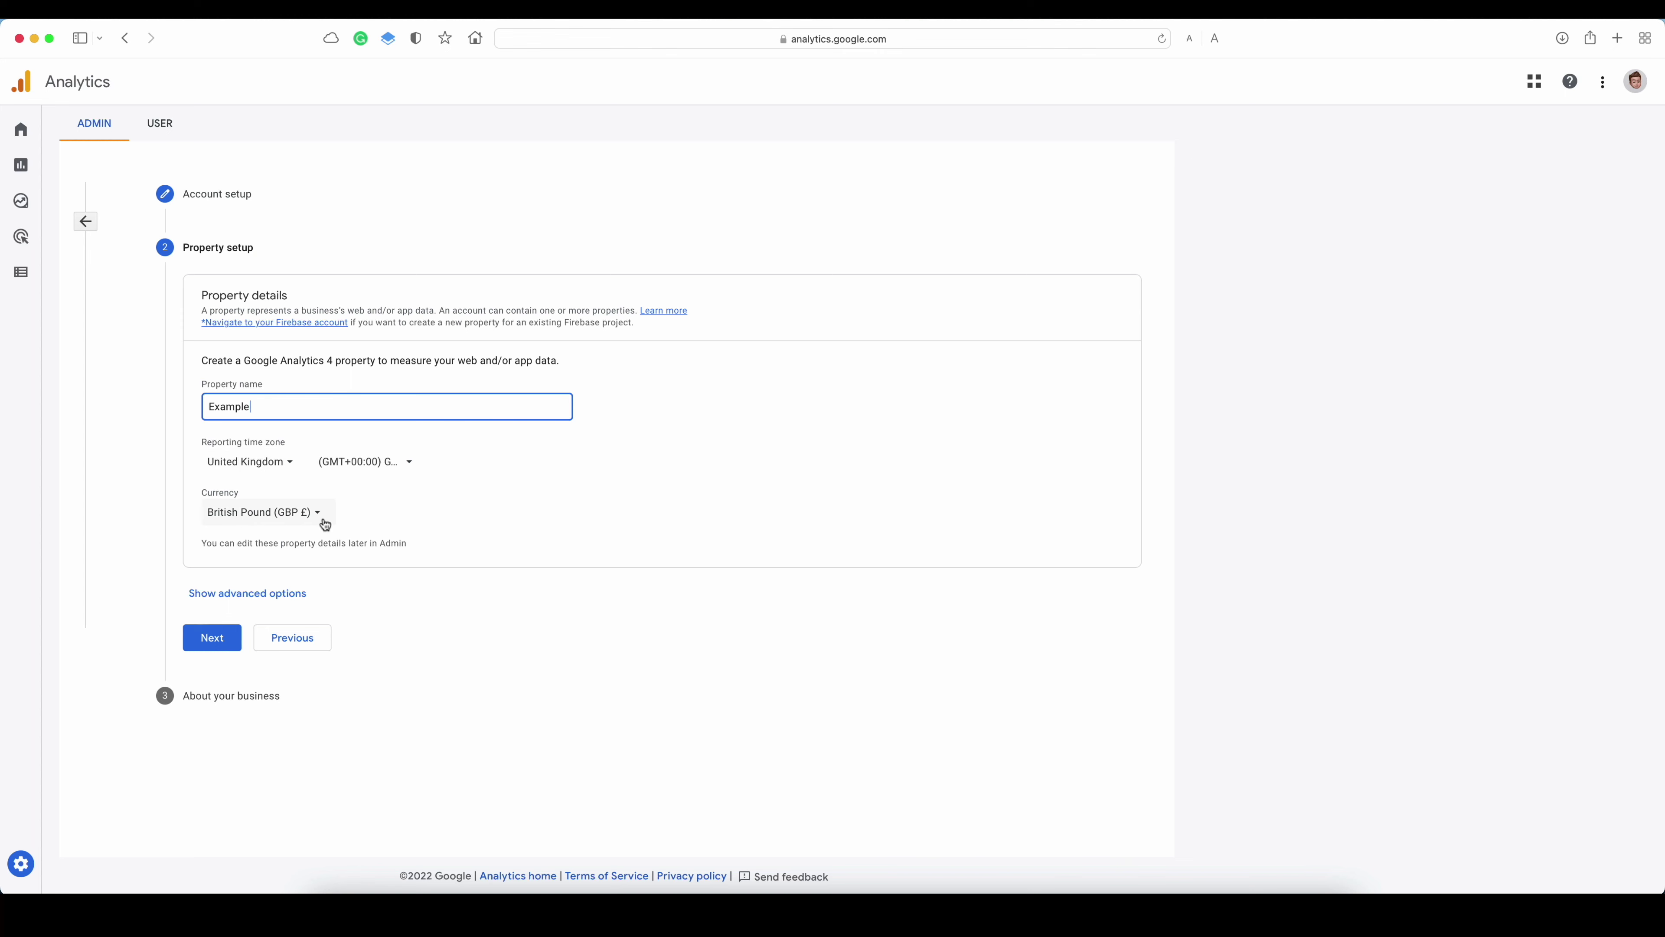
pyautogui.click(108, 610)
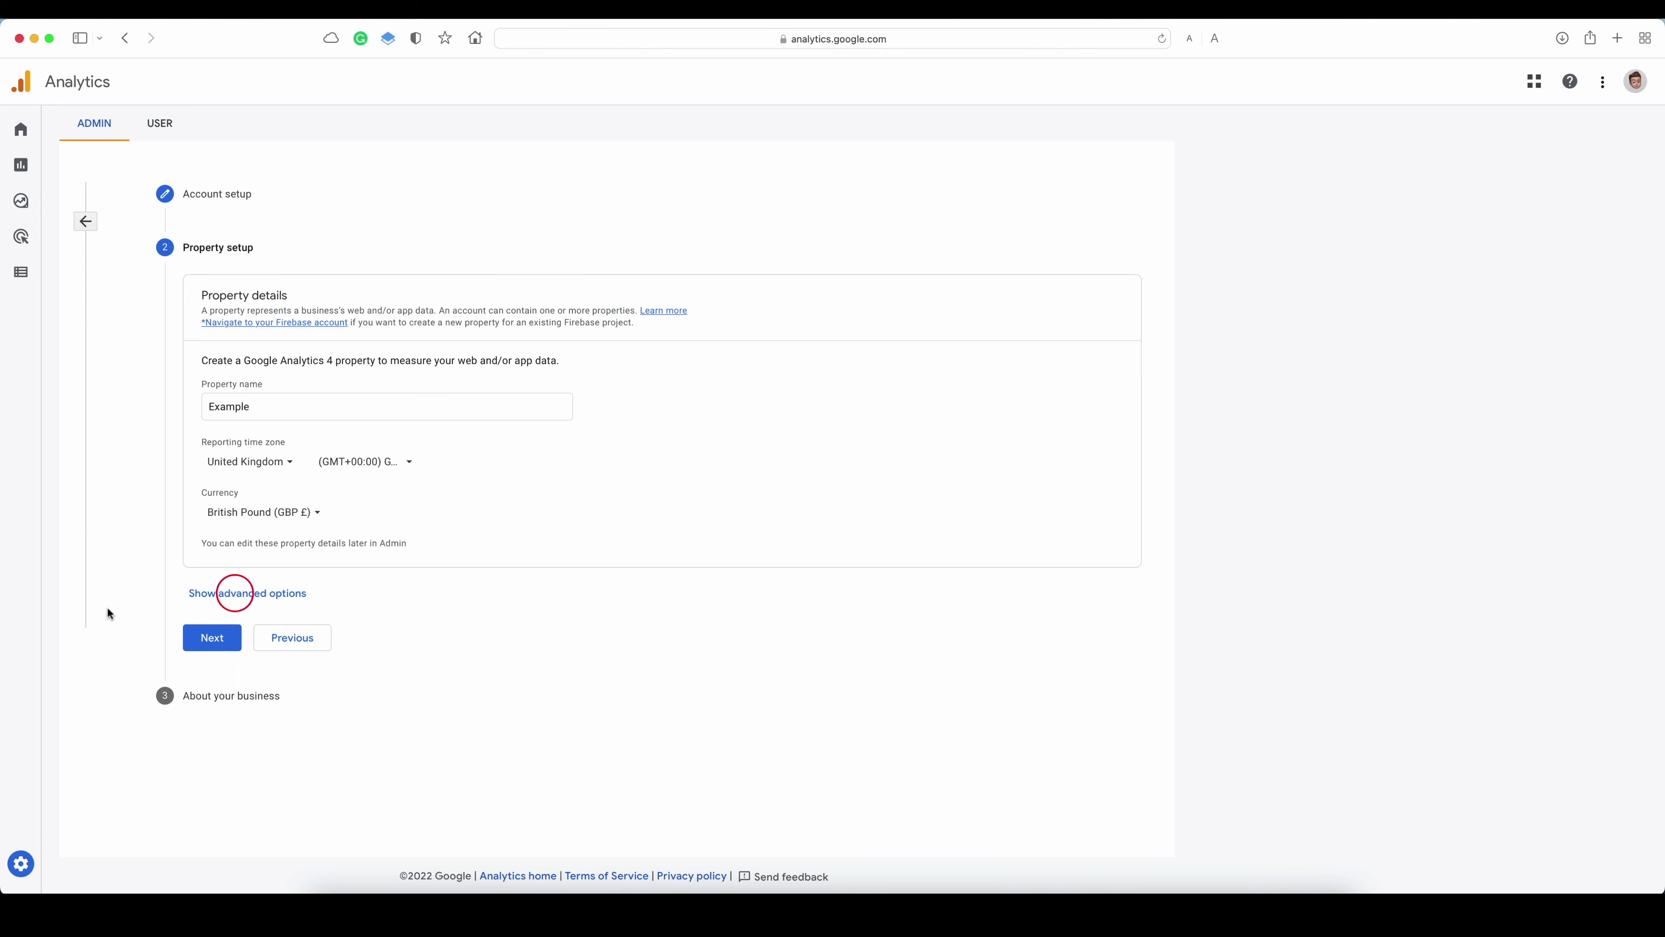
pyautogui.click(212, 637)
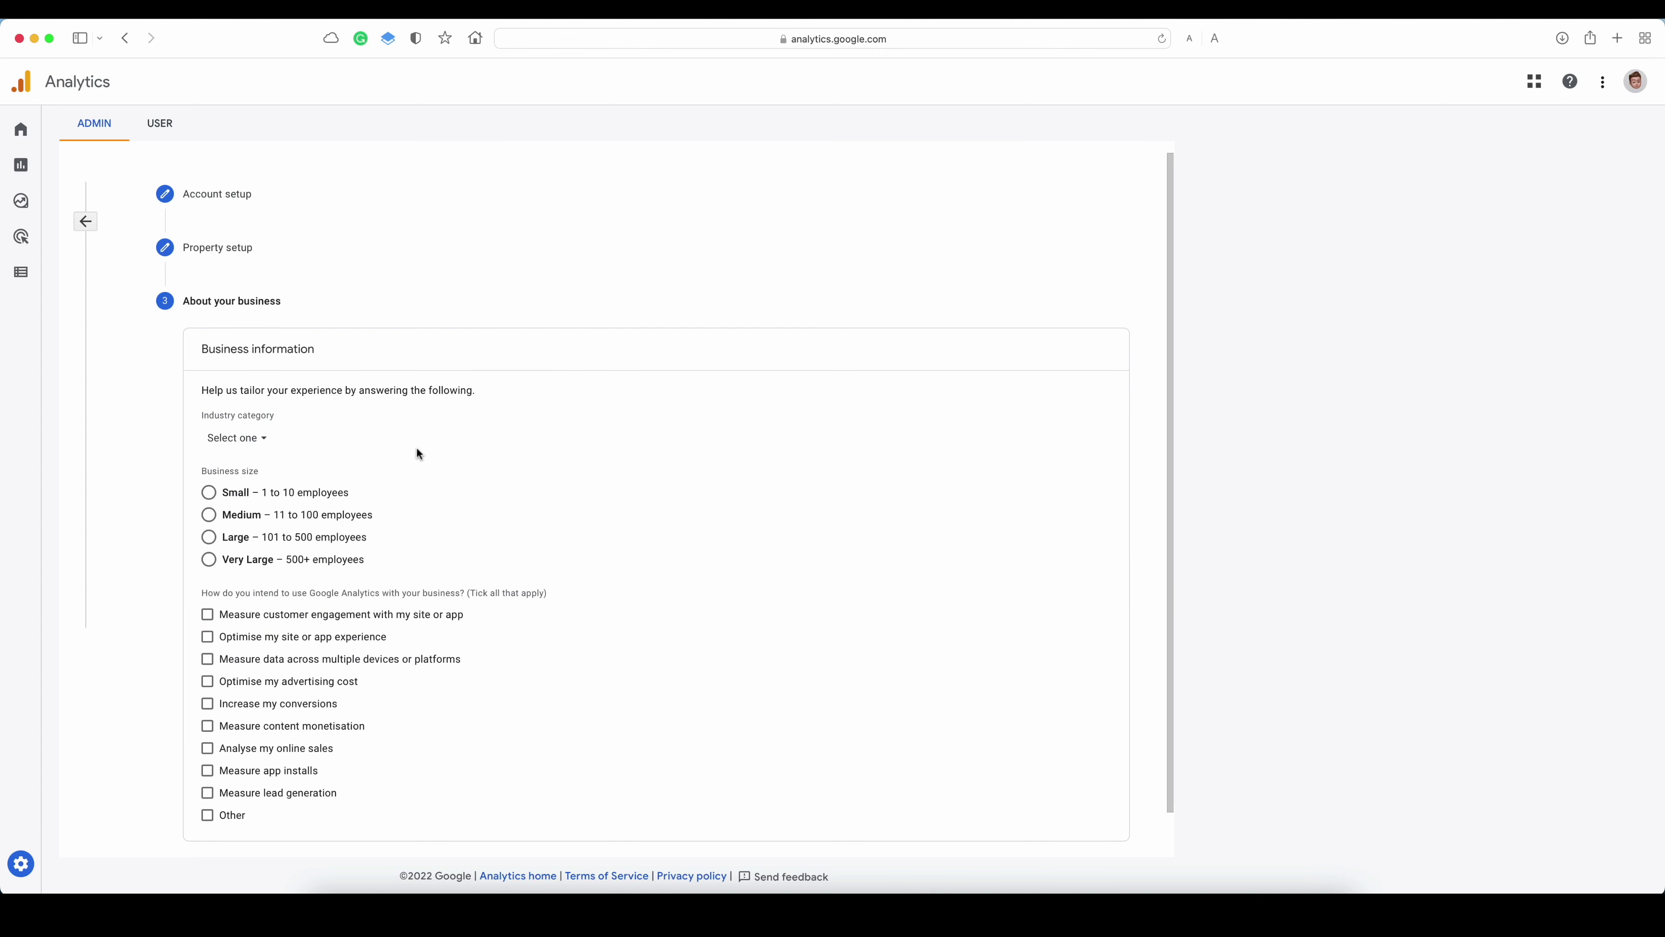
# - Describe the business as Finance and Small, select measuring customer engagement and optimising site experience, and proceed to the Terms of Service
pyautogui.click(258, 437)
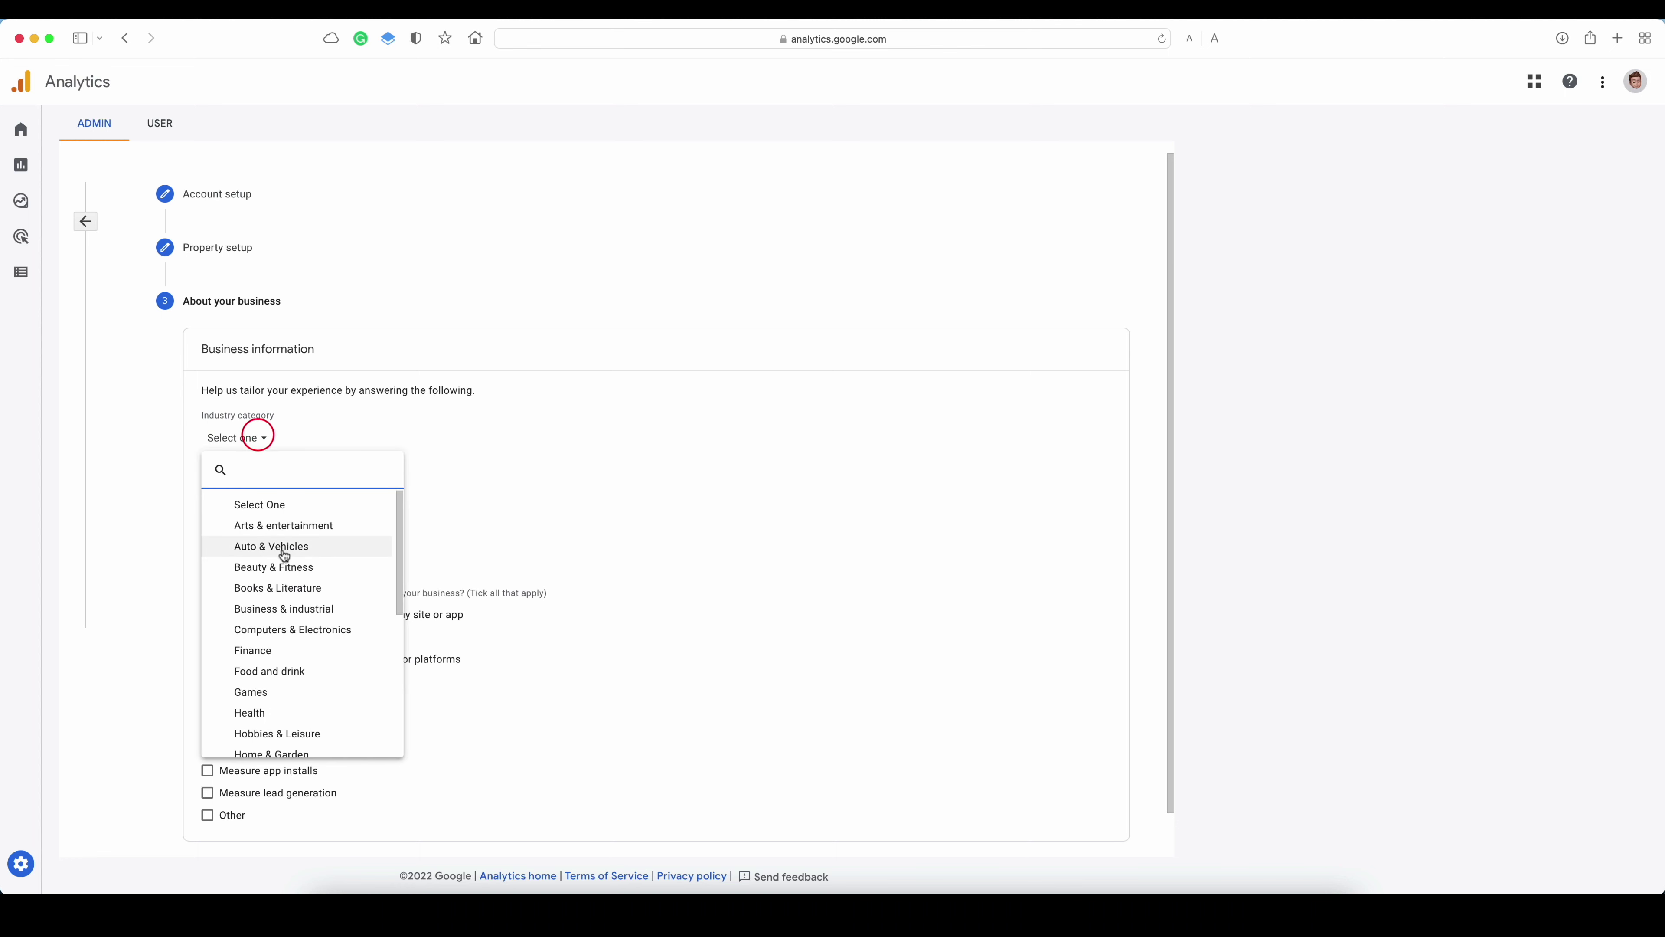
pyautogui.click(297, 652)
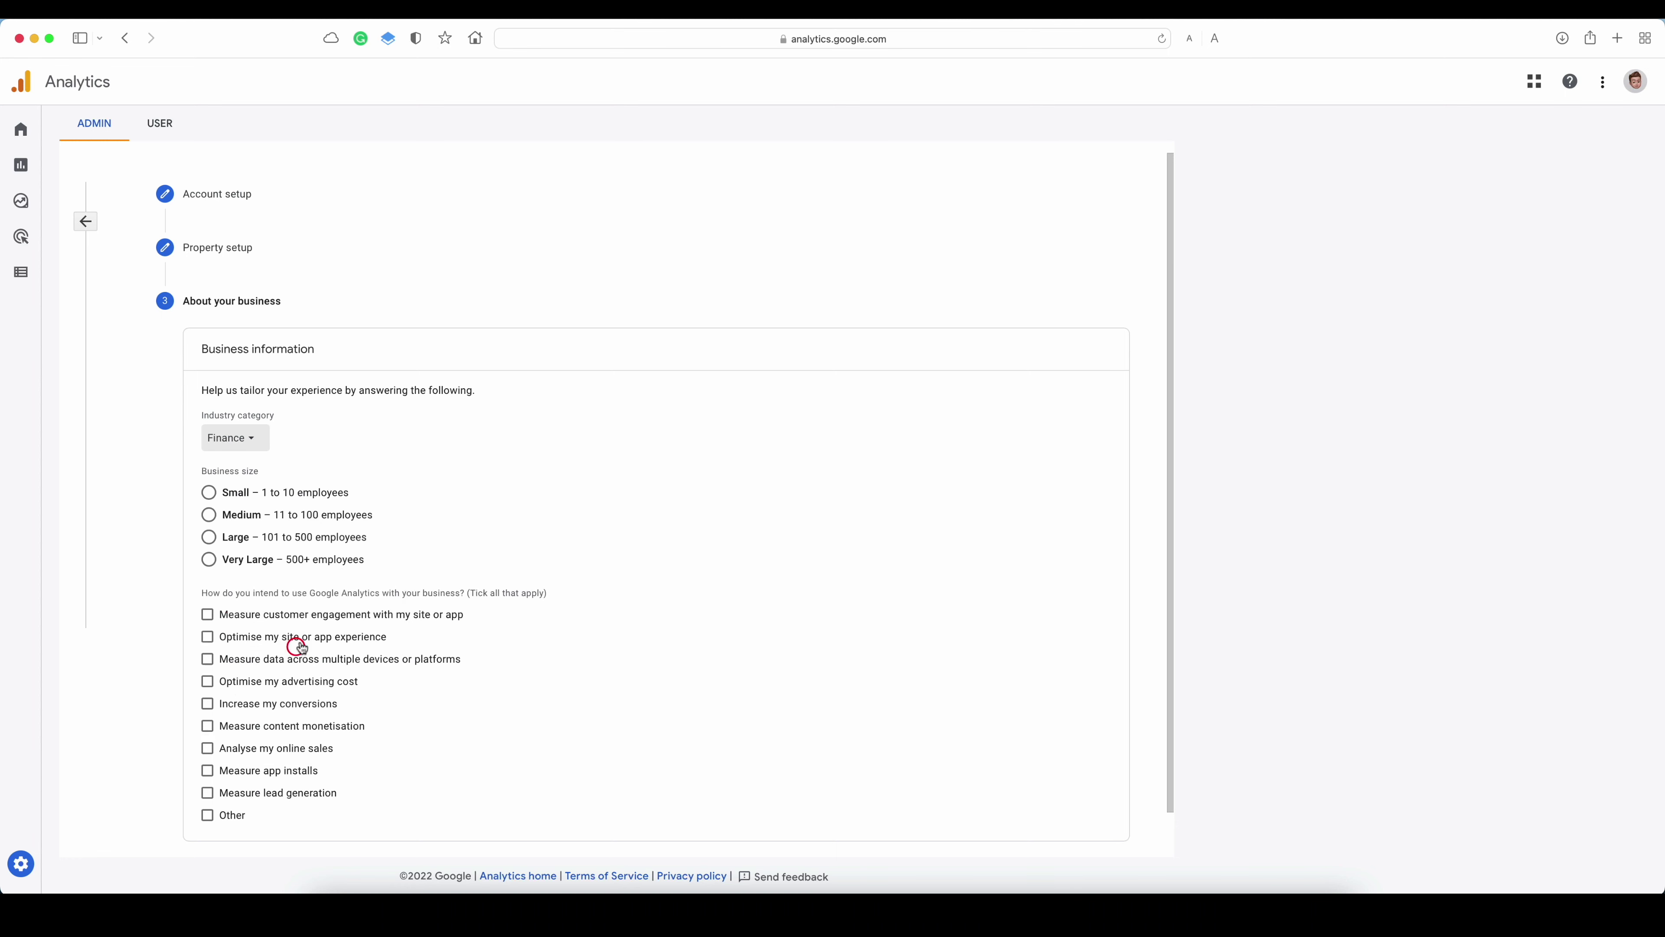
pyautogui.click(208, 495)
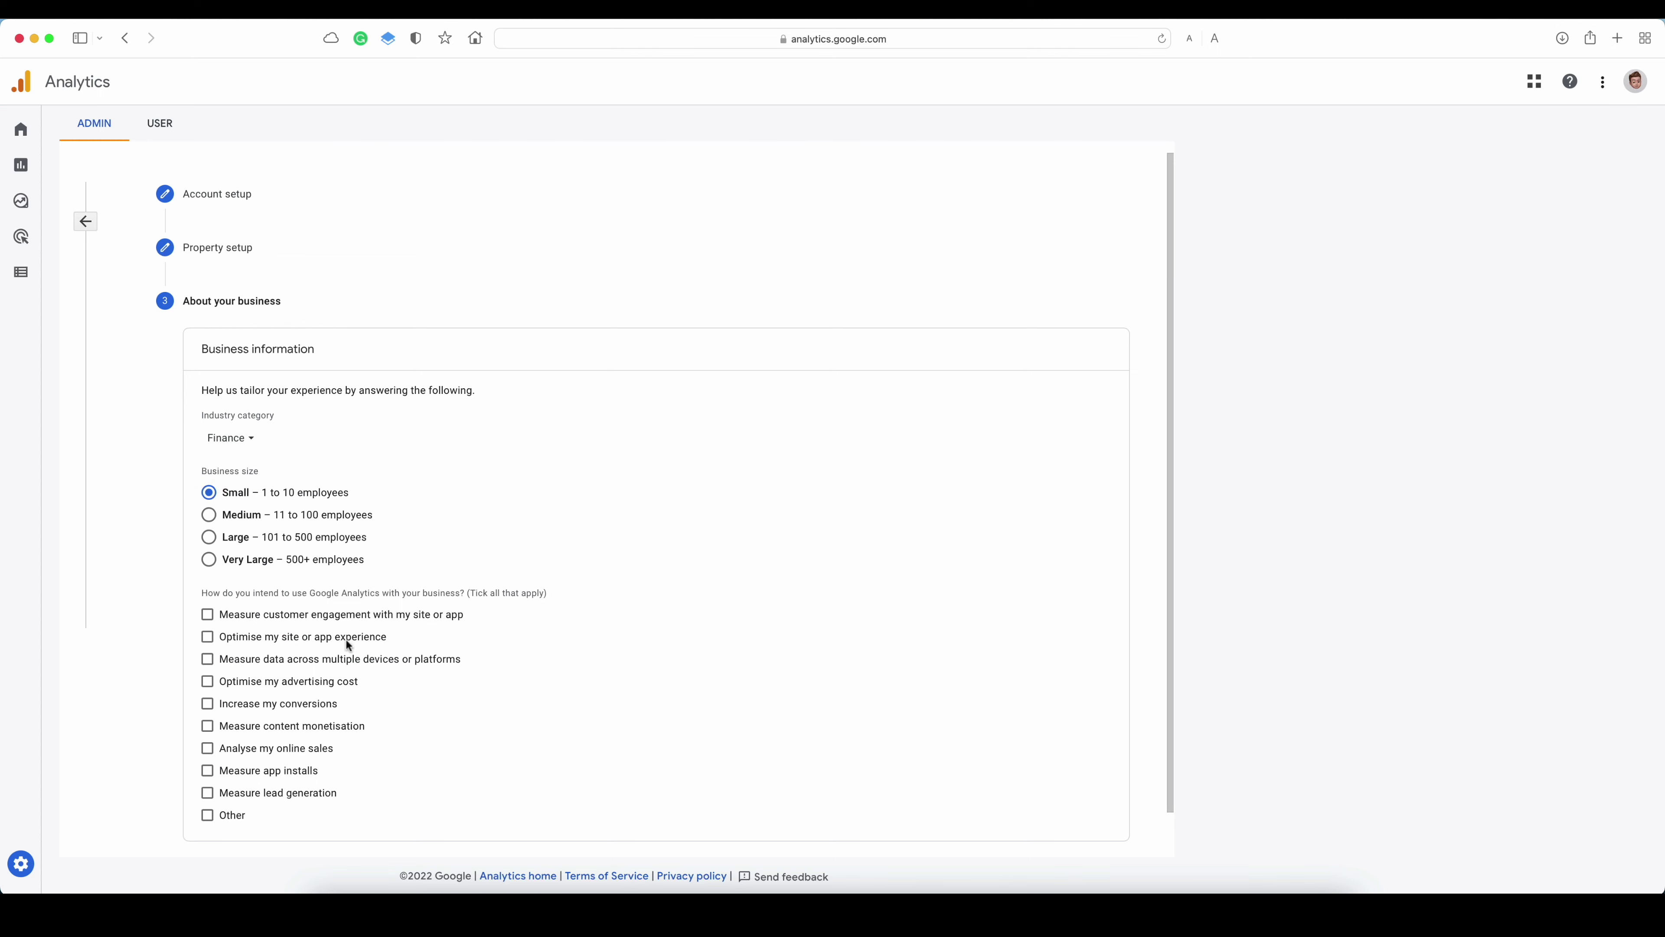
pyautogui.click(208, 614)
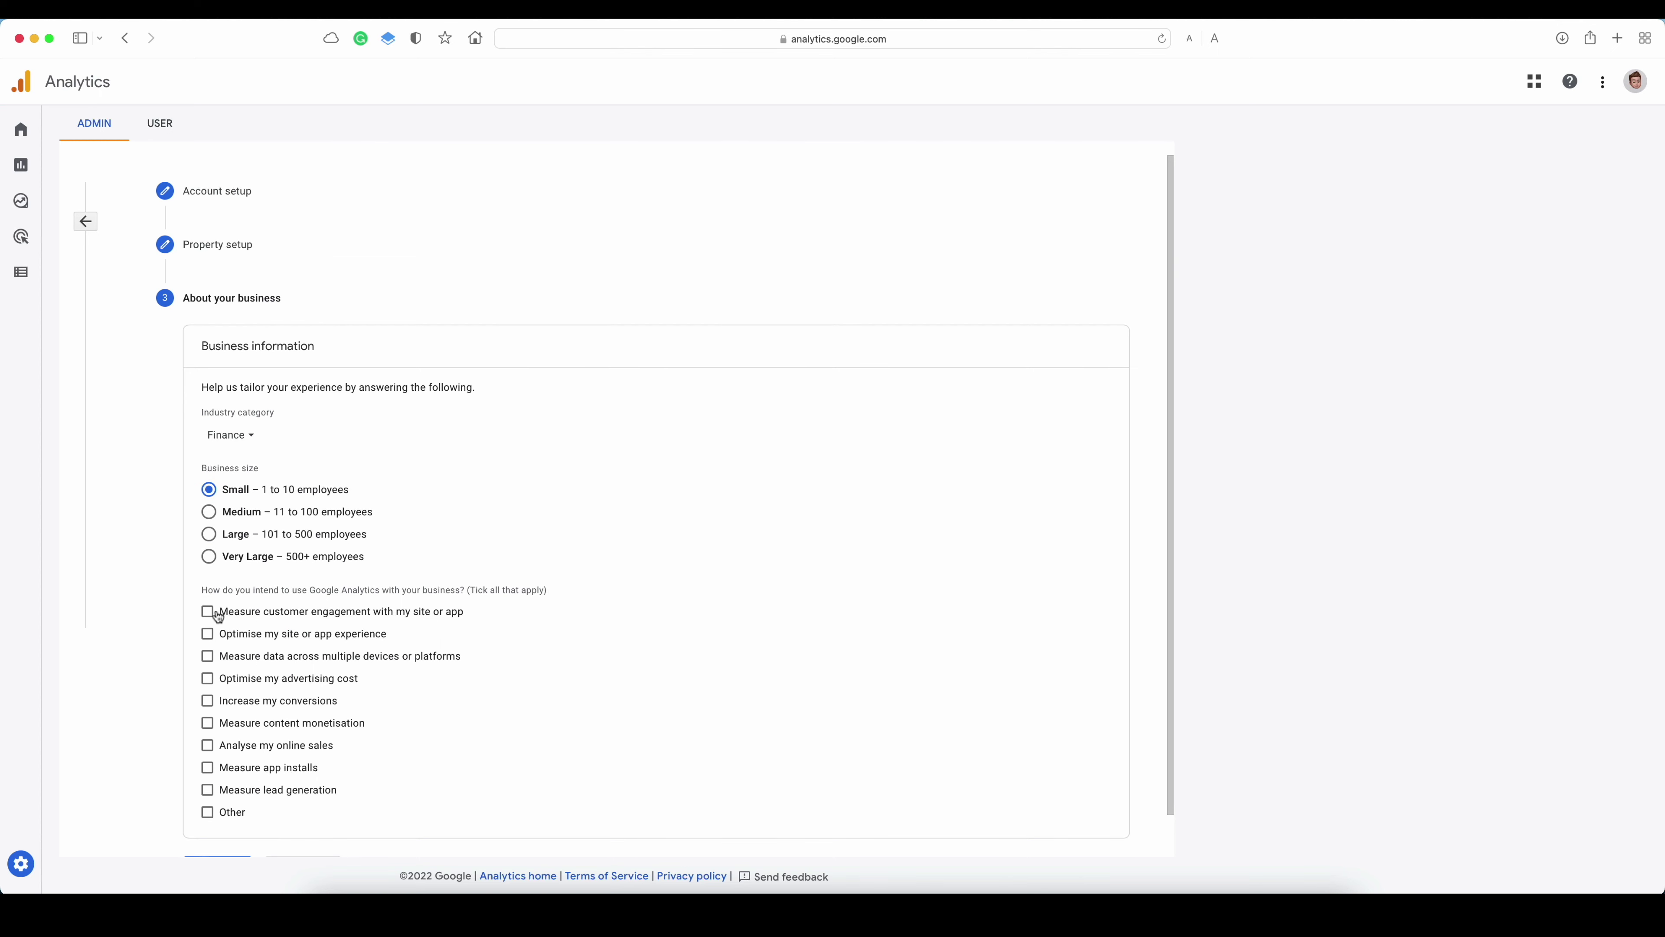
pyautogui.click(207, 634)
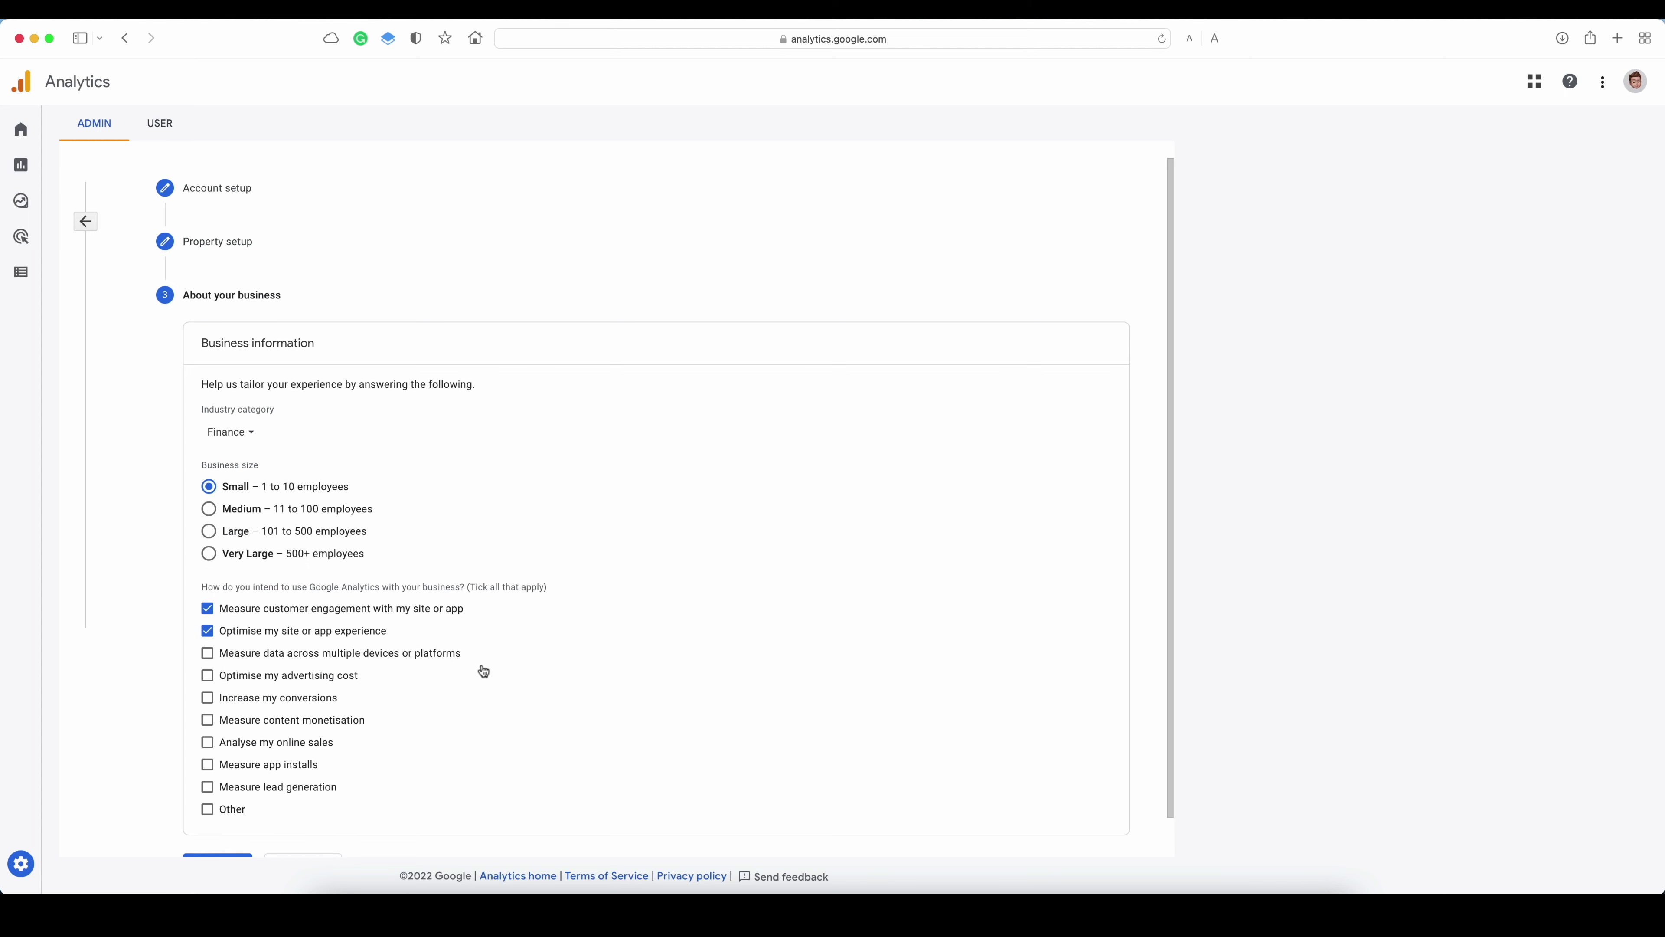
pyautogui.scroll(-1, 367, 731)
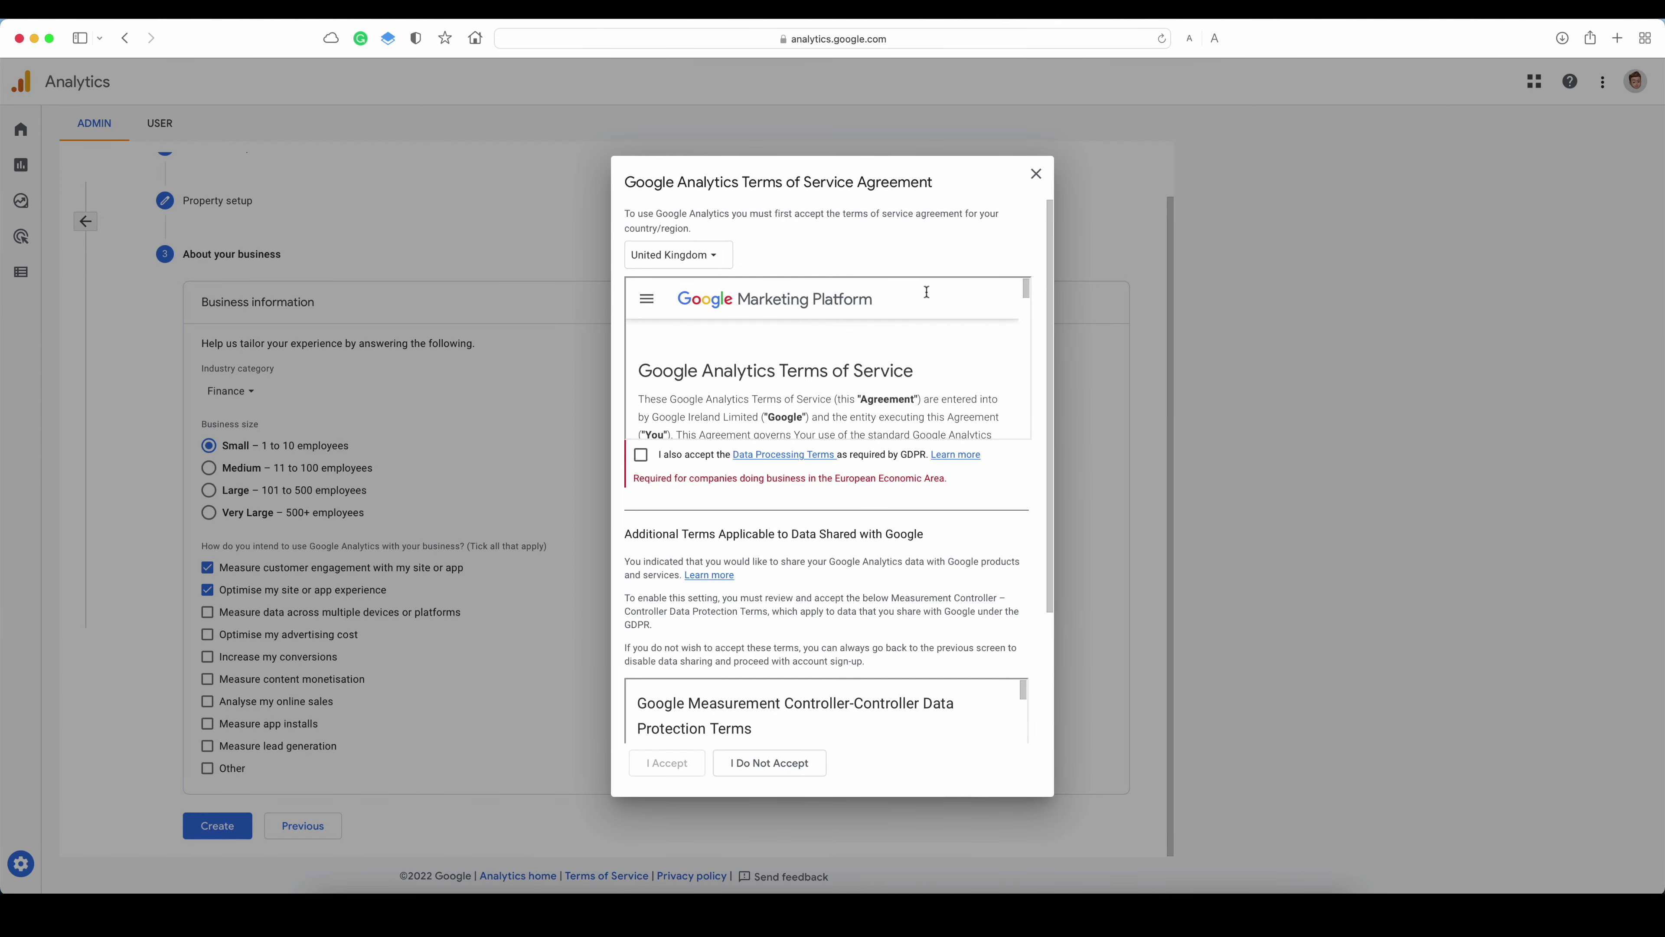
pyautogui.moveTo(1049, 273); pyautogui.dragTo(1046, 515)
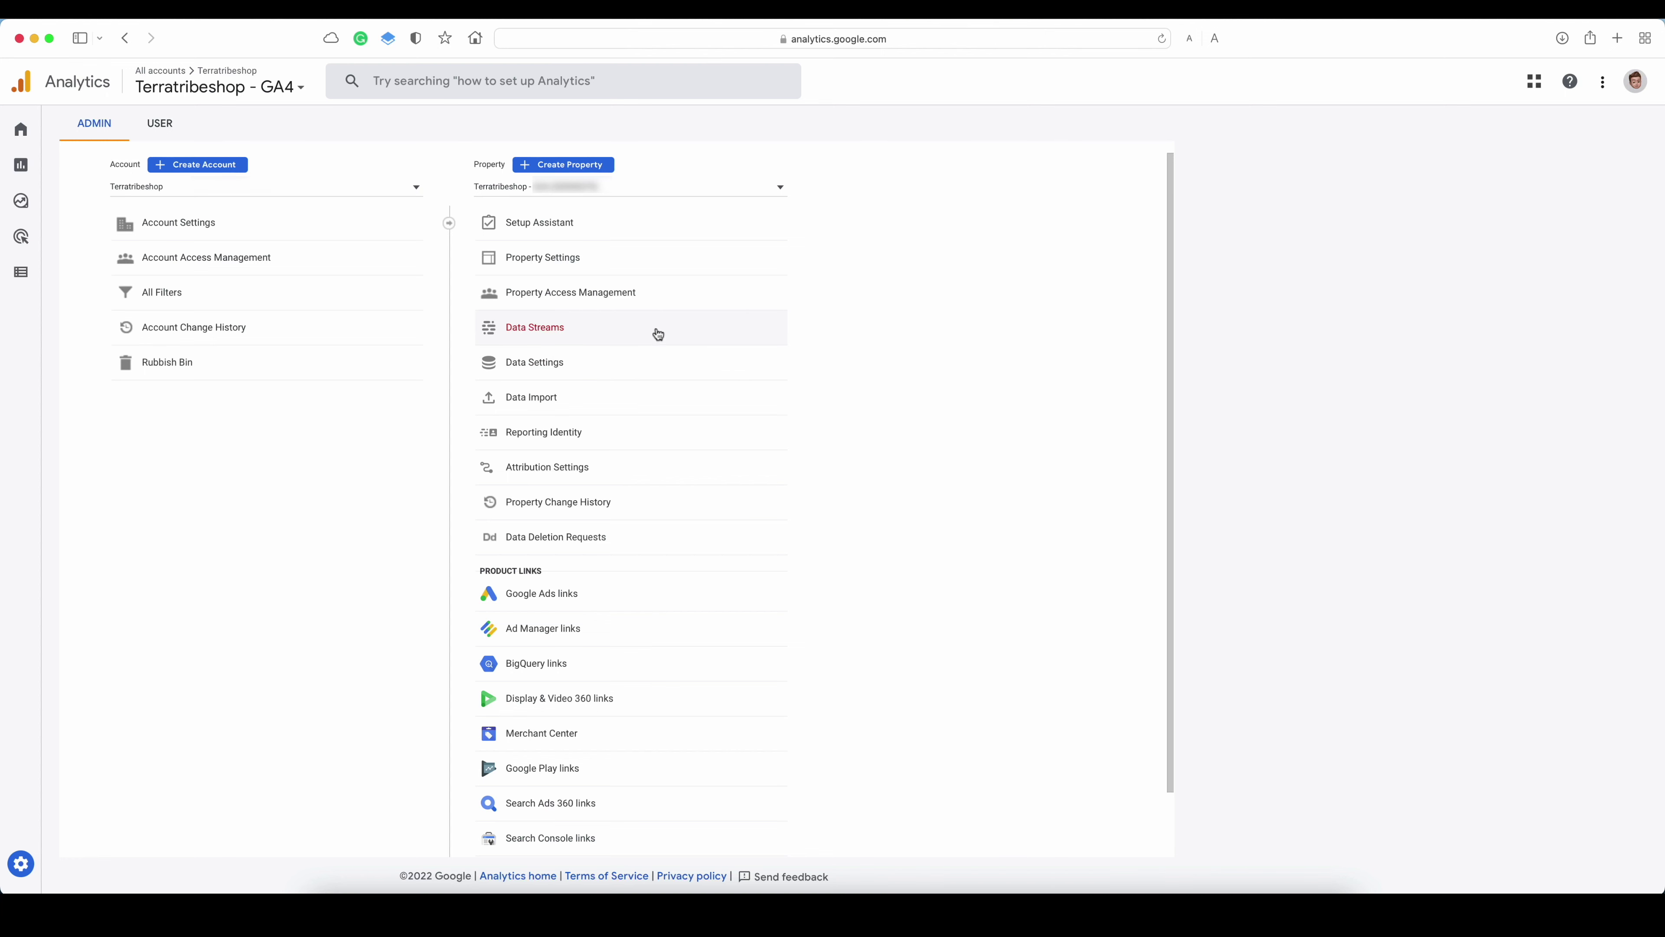
pyautogui.click(626, 338)
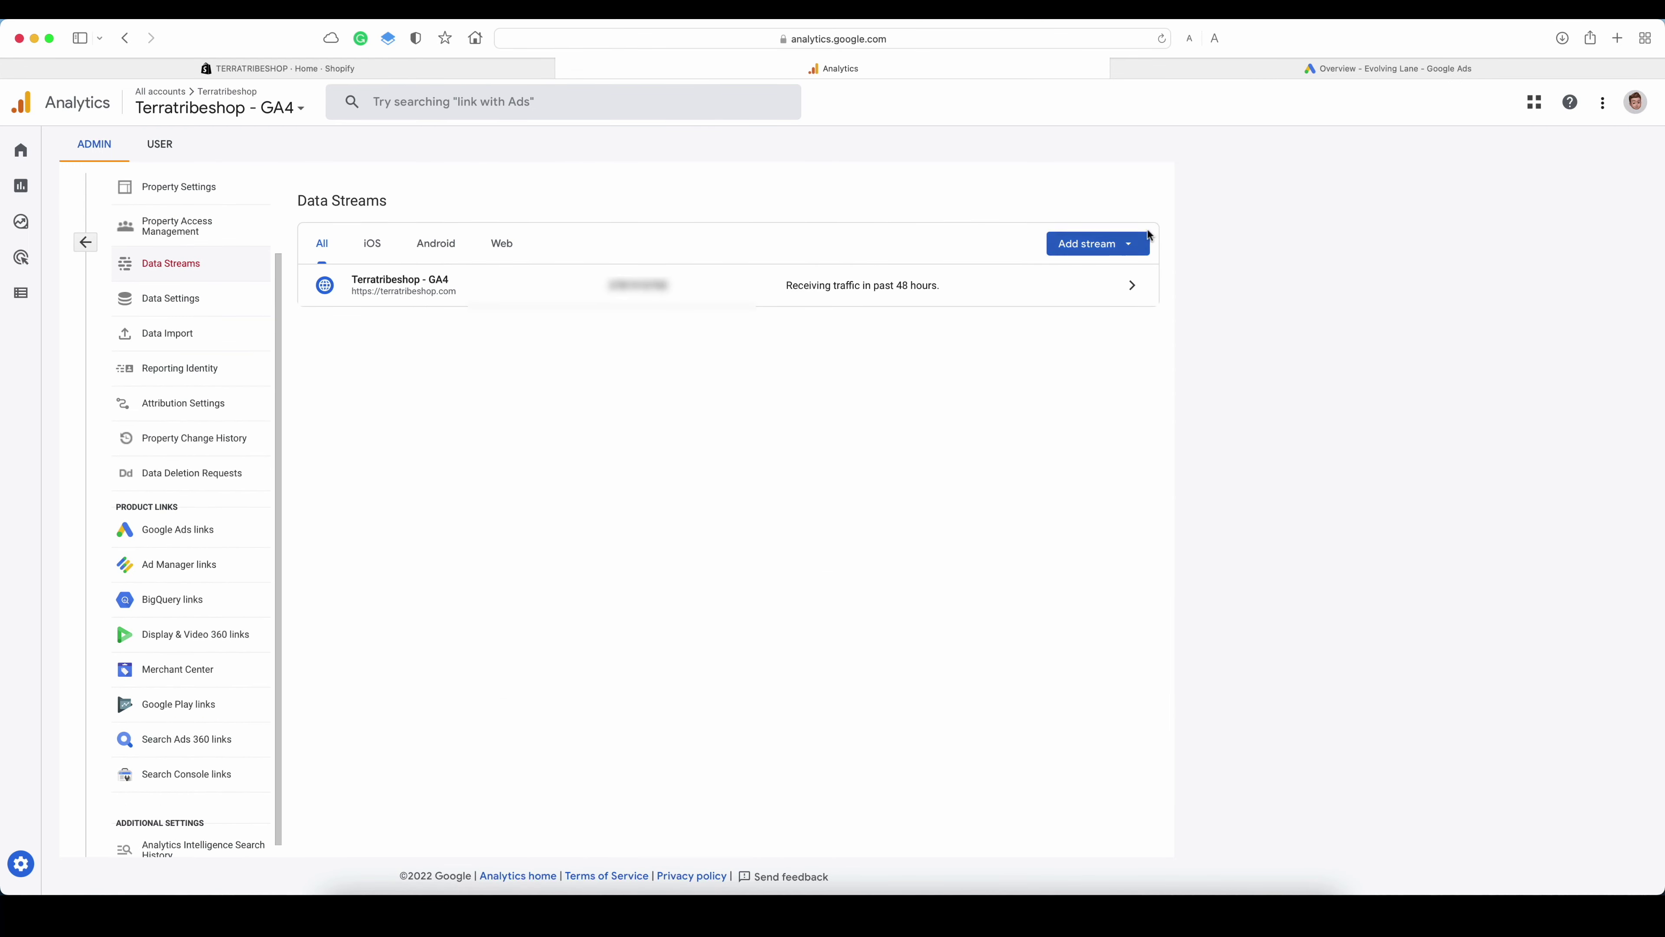
pyautogui.click(1144, 247)
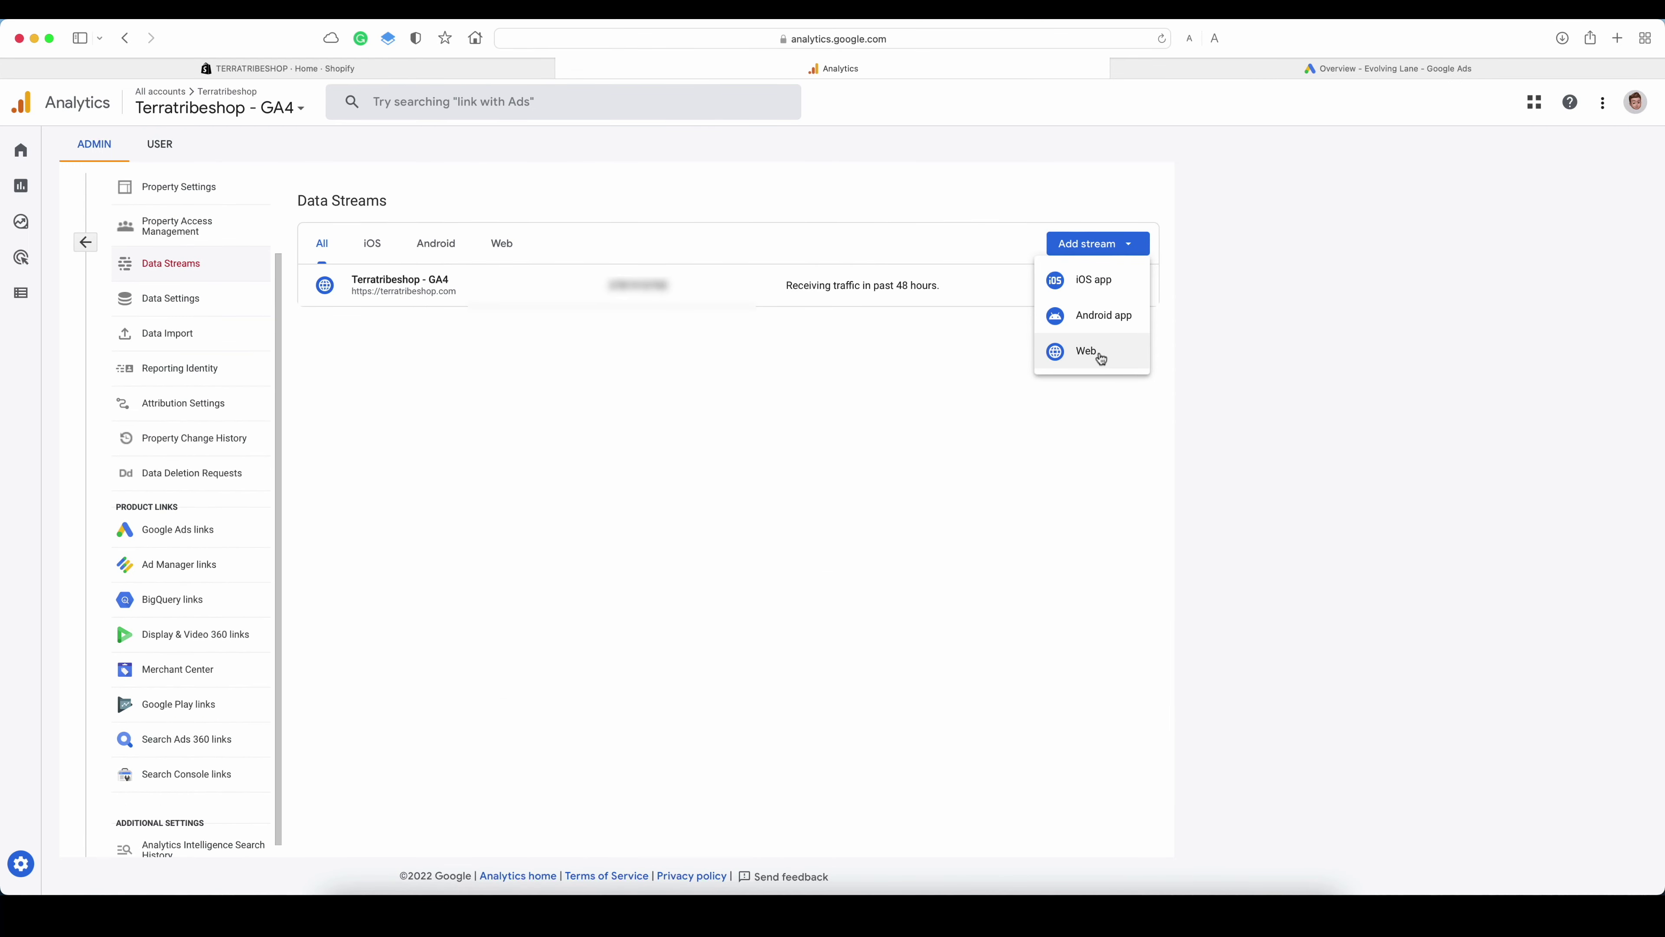
pyautogui.click(1098, 355)
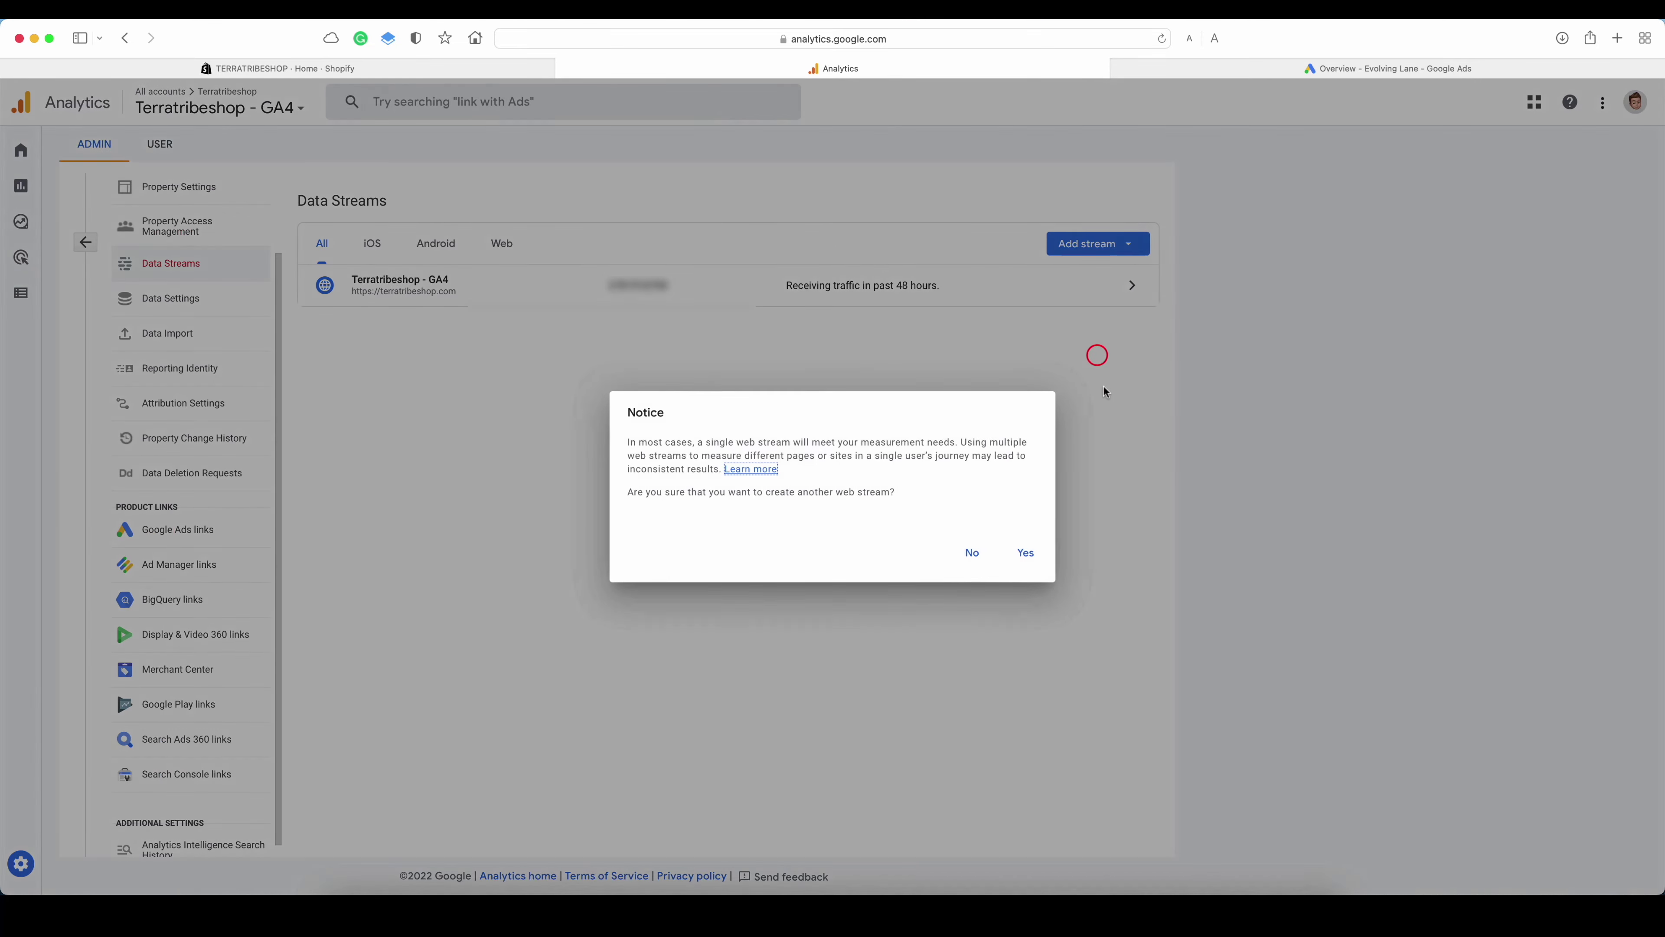
pyautogui.click(1042, 563)
pyautogui.click(813, 228)
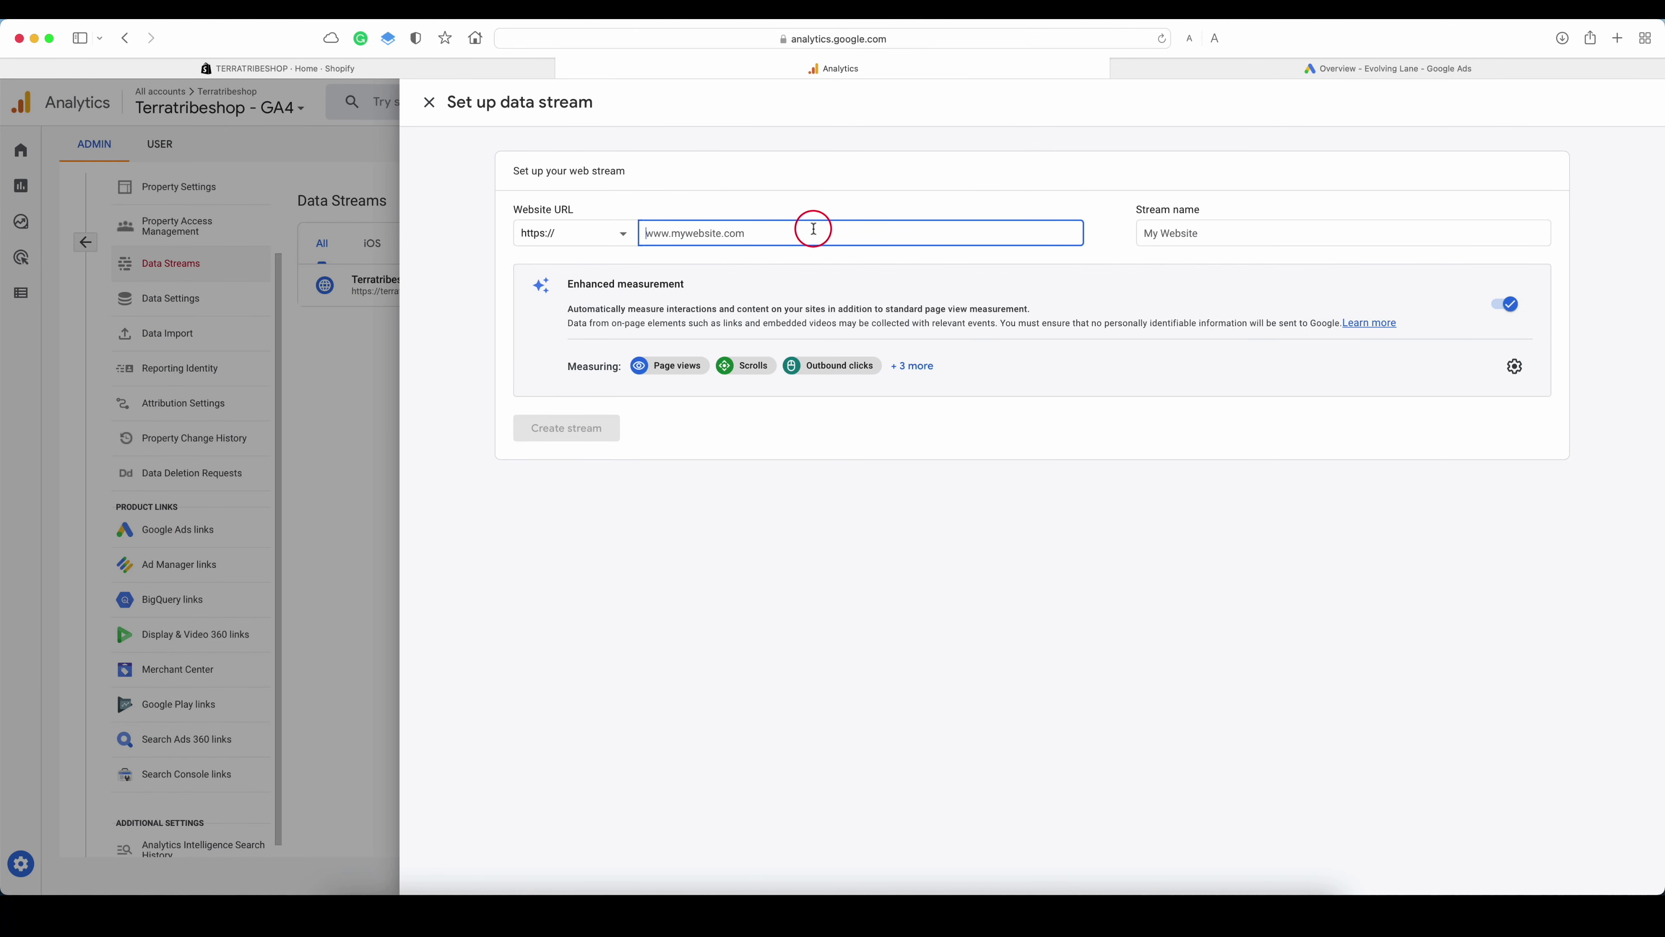
pyautogui.write('terratribeshop.com')
pyautogui.click(1216, 233)
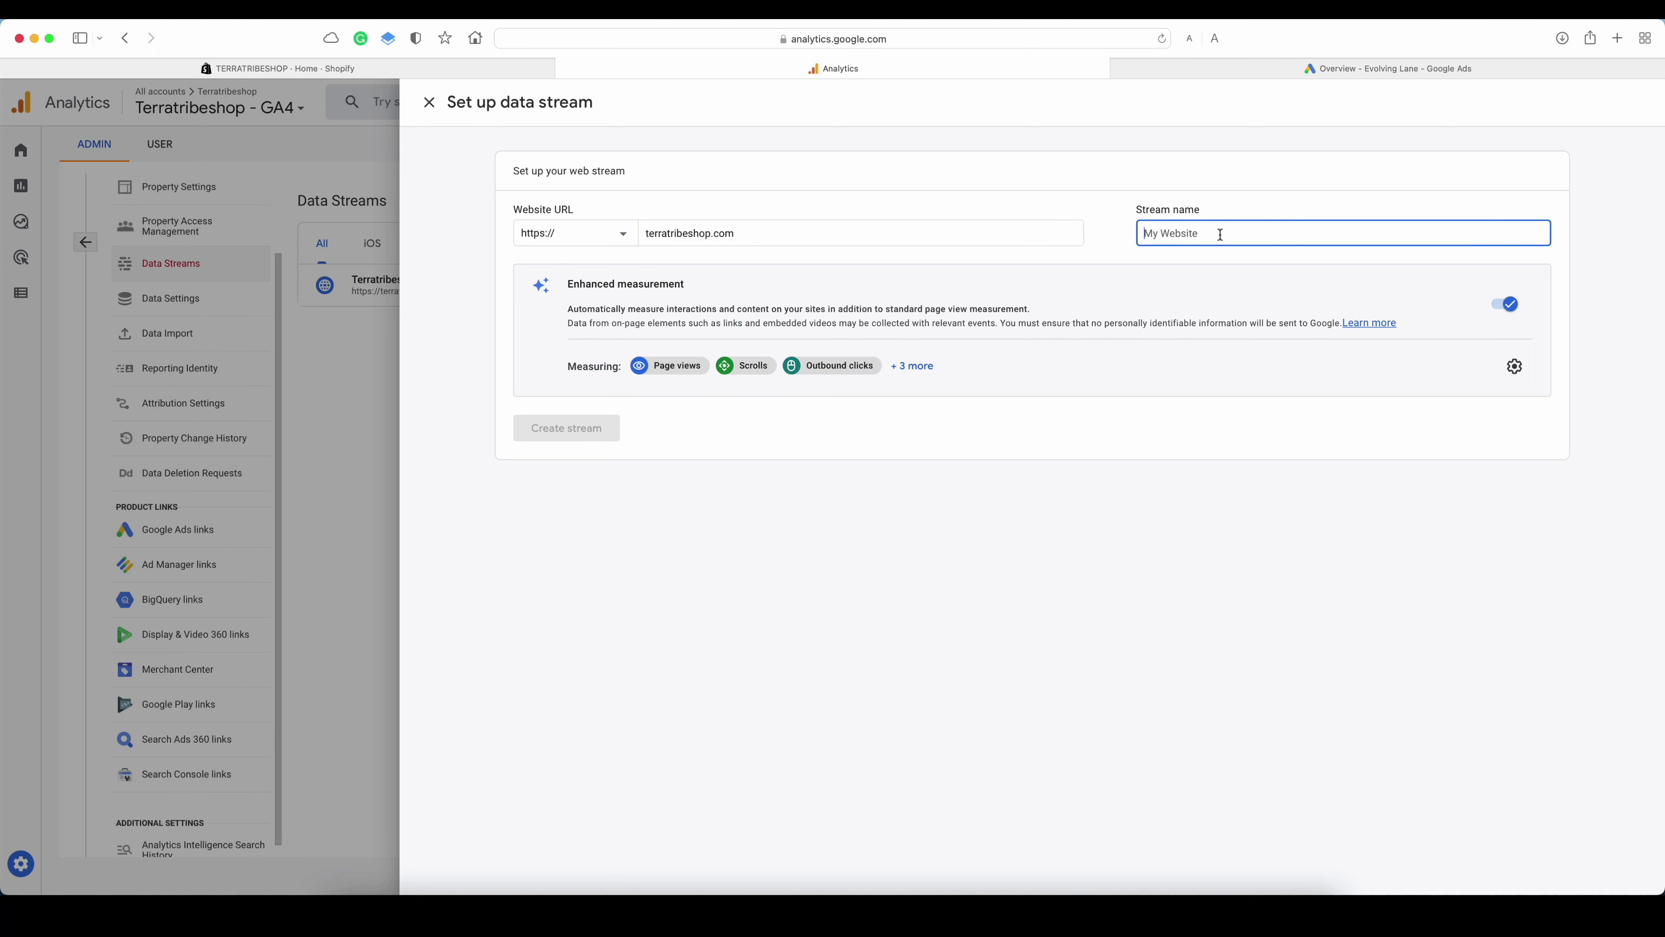
pyautogui.write('Terratribe')
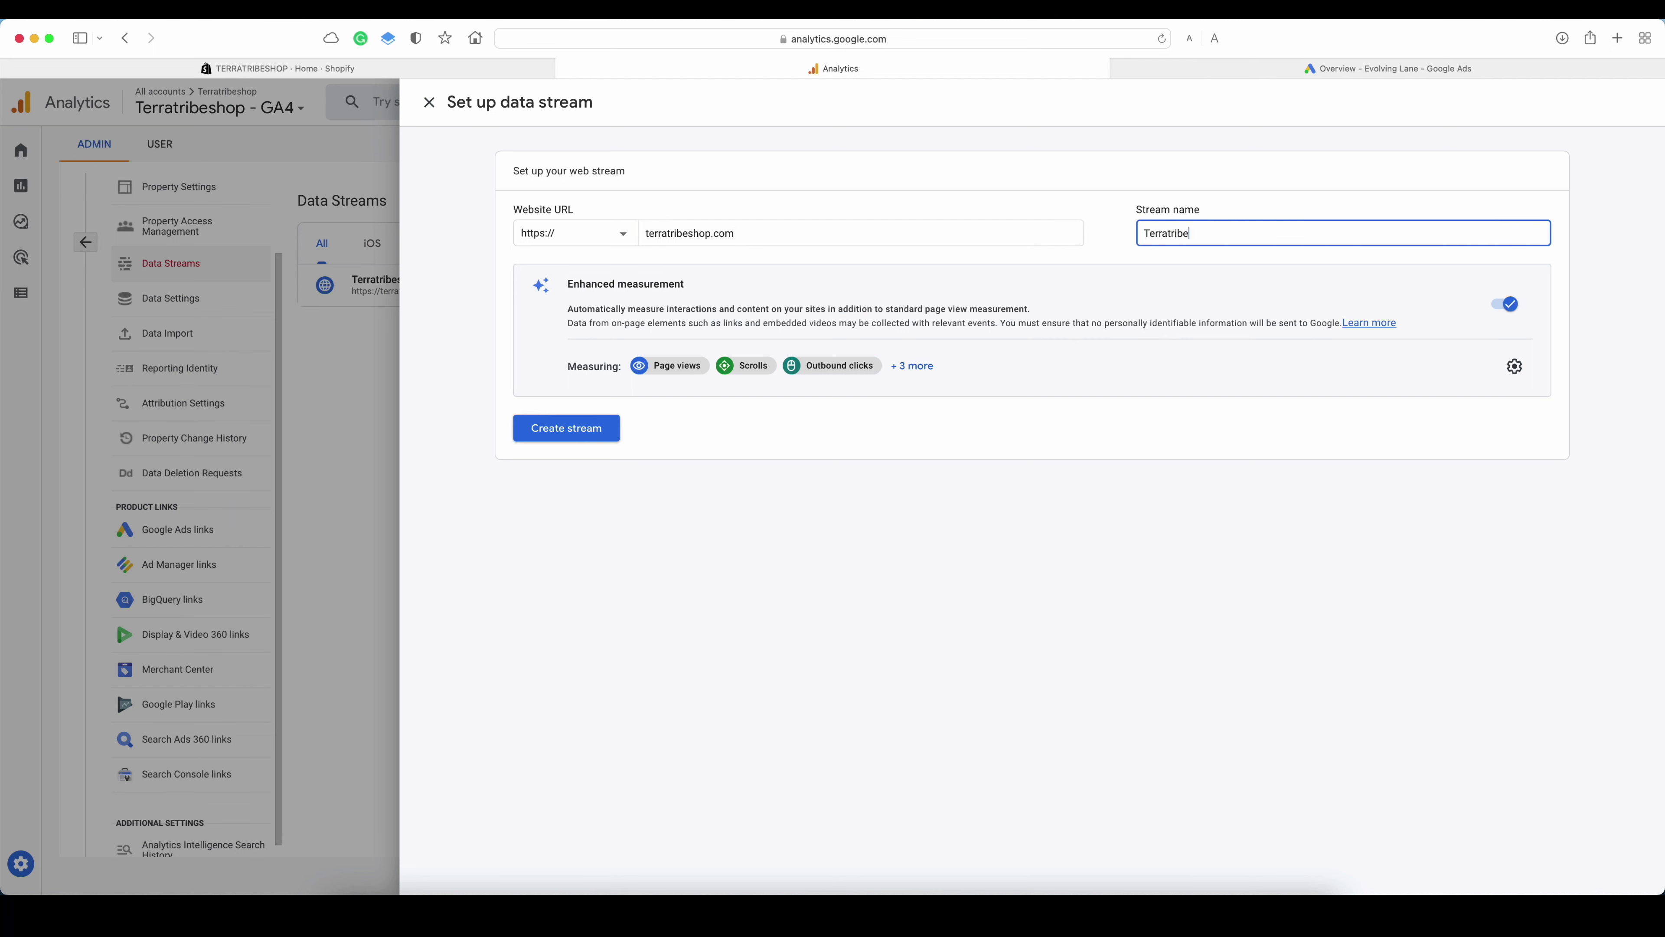
pyautogui.write(' 2')
pyautogui.click(429, 101)
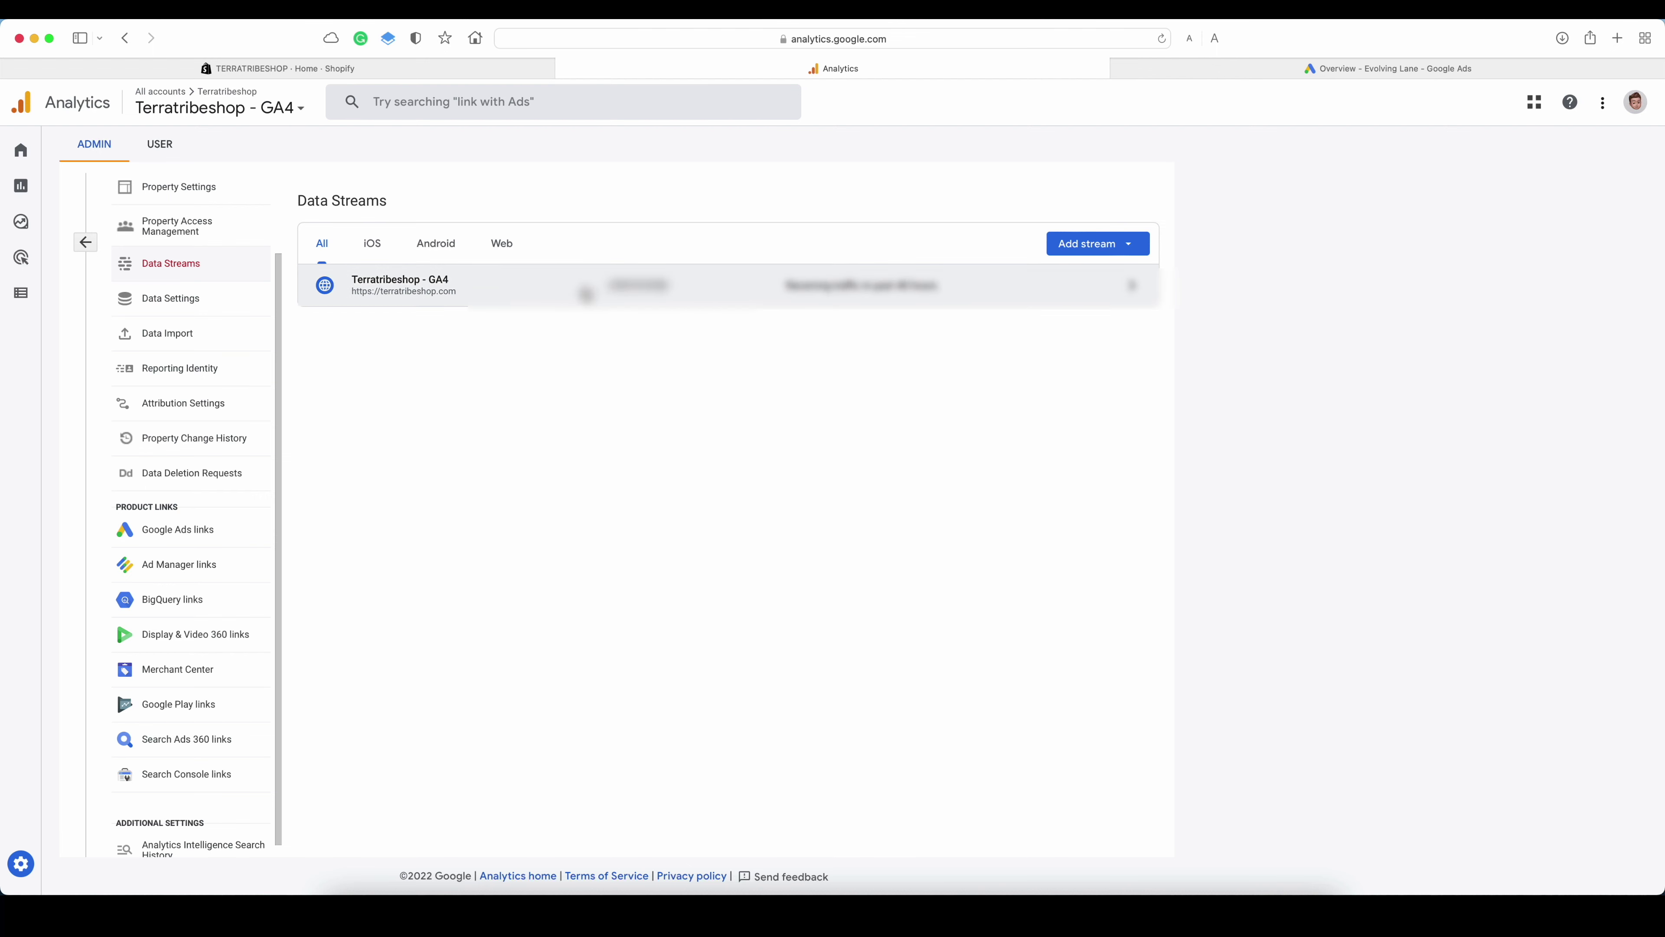
# - Open the details of the existing Terratribeshop - GA4 web stream and locate its measurement ID
pyautogui.click(587, 289)
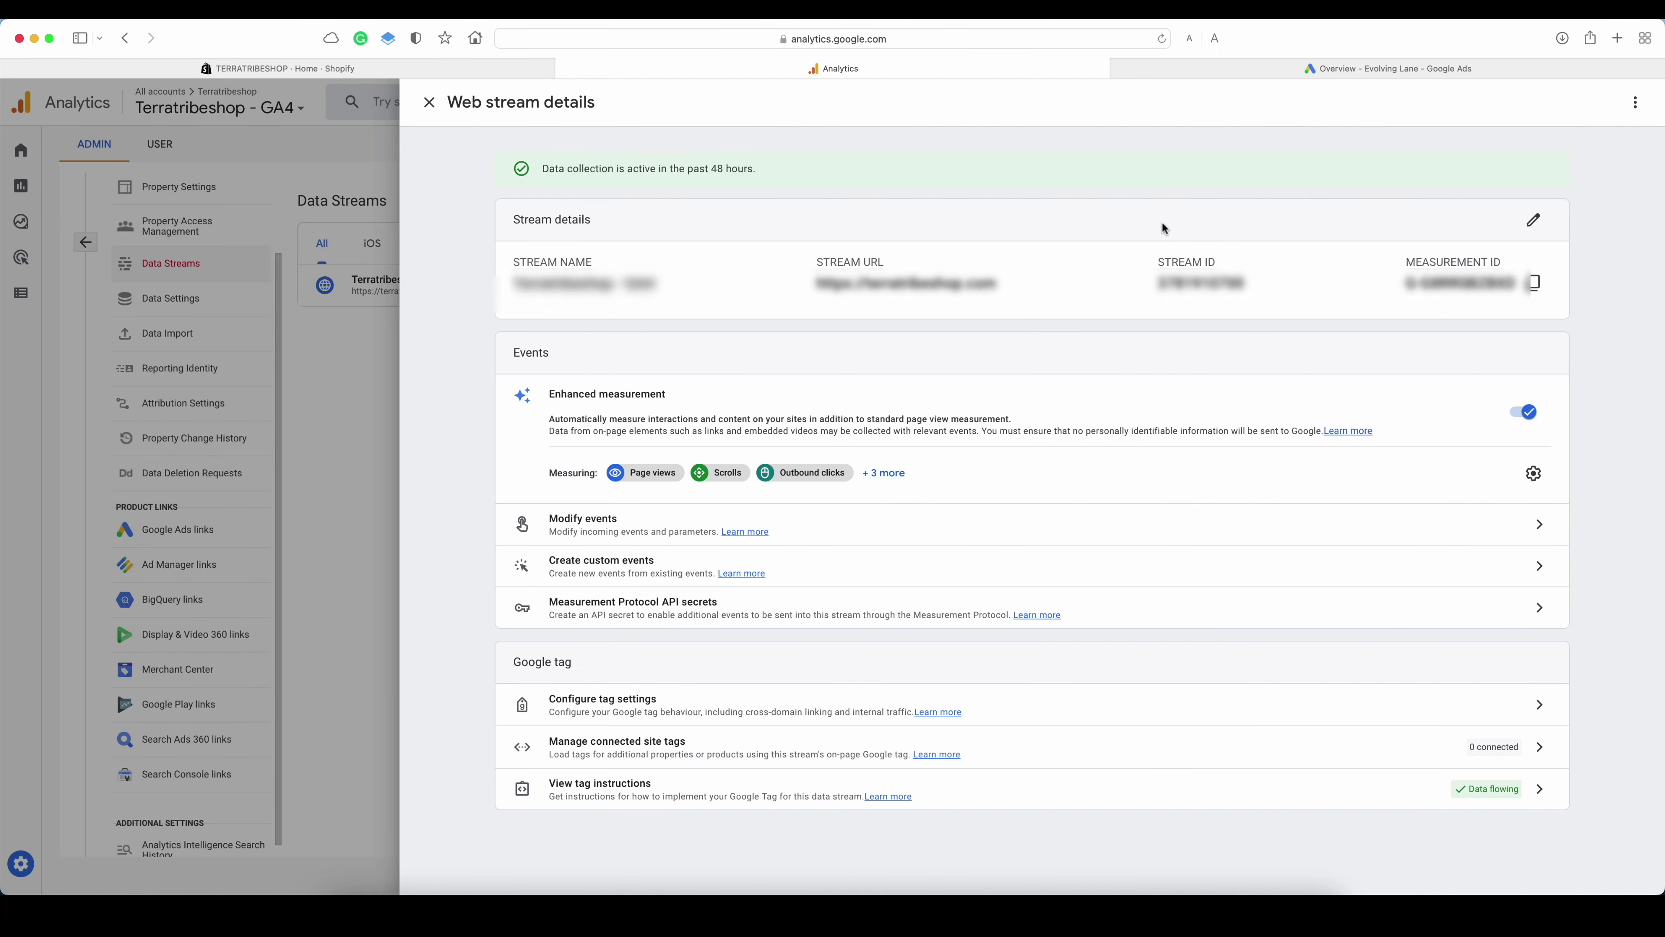
pyautogui.click(1404, 262)
pyautogui.moveTo(1403, 282); pyautogui.dragTo(1515, 283)
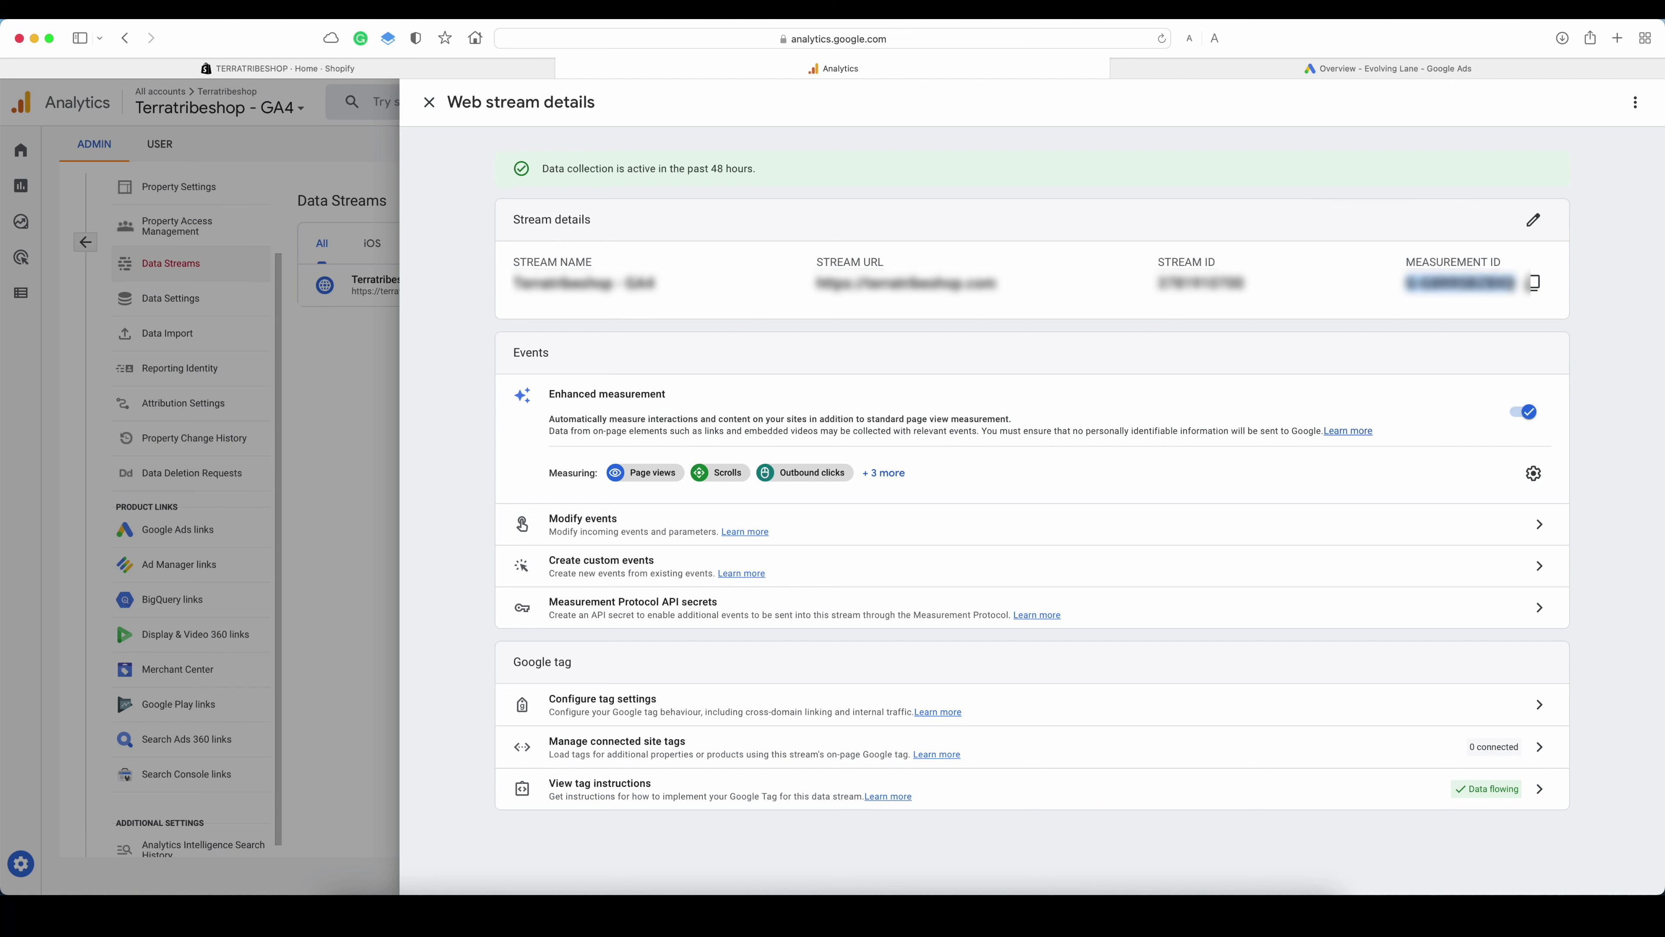
pyautogui.click(1218, 197)
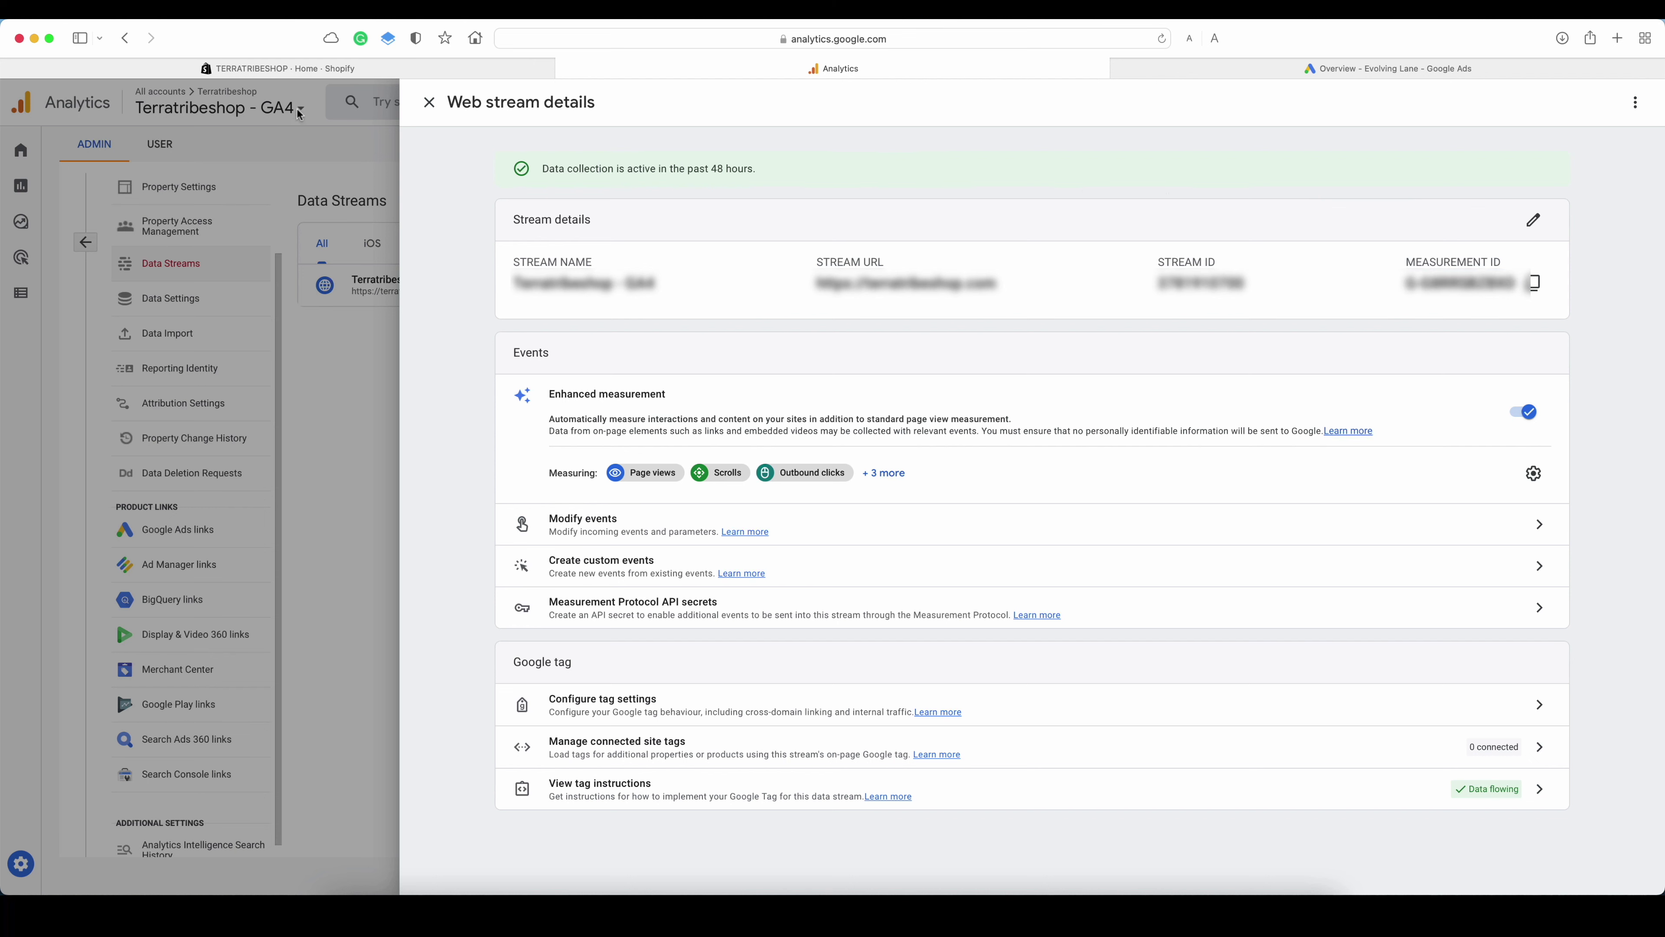
# - Switch to the Shopify admin and find the Google Analytics account field in the Online Store preferences
pyautogui.click(309, 68)
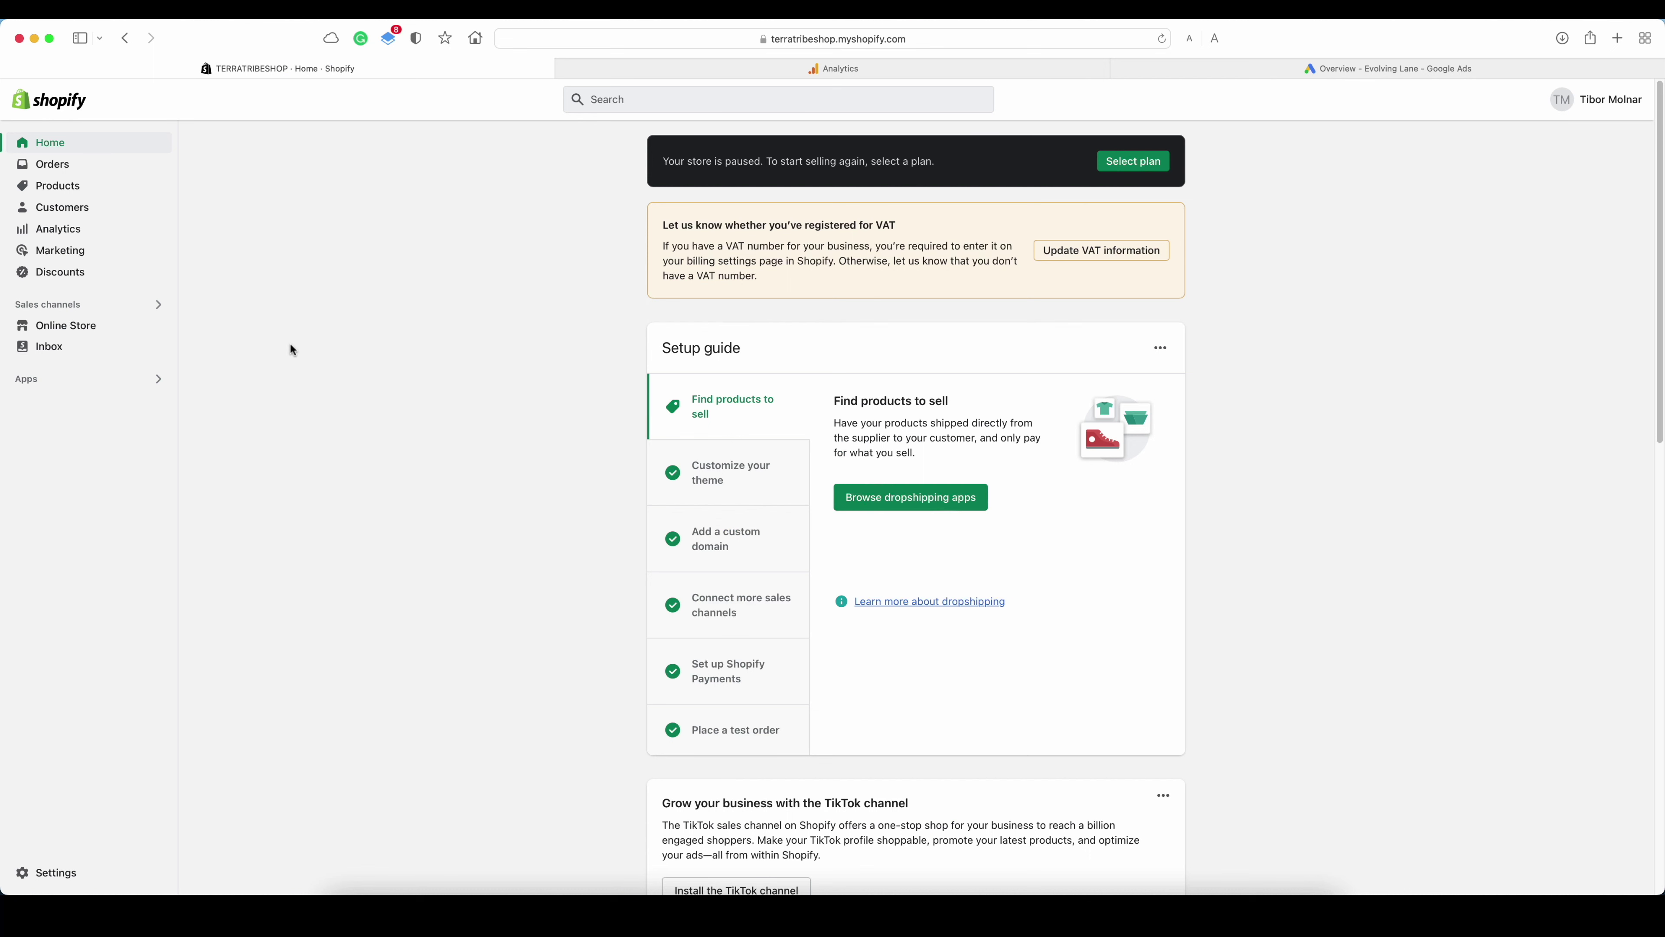
pyautogui.click(88, 328)
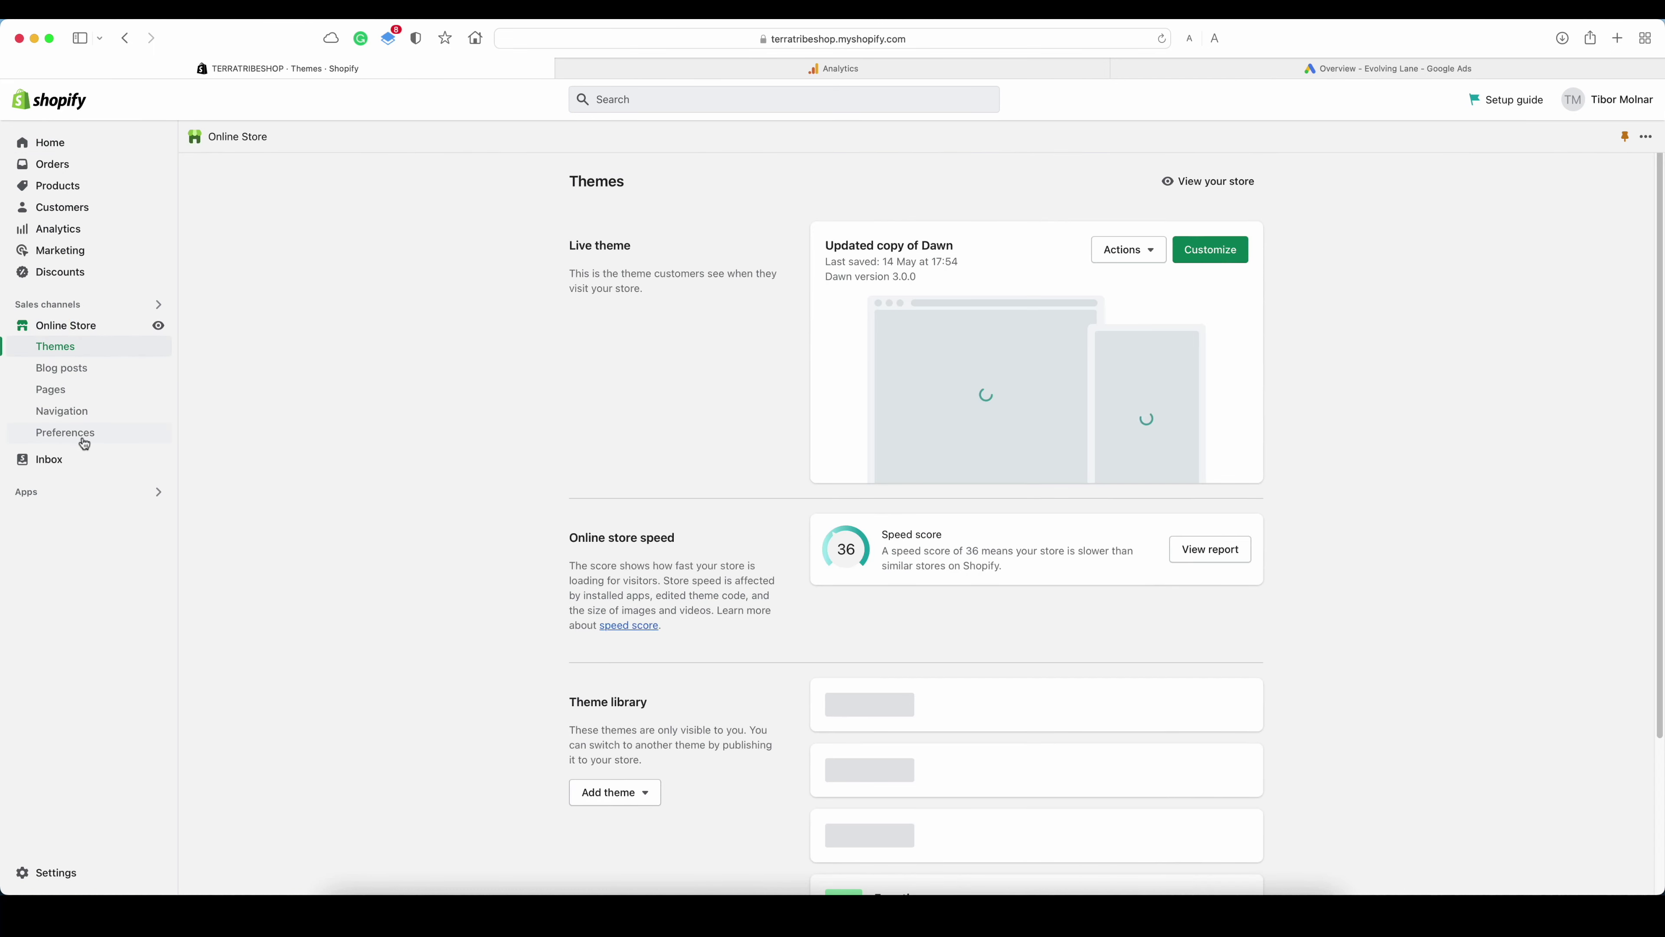
pyautogui.click(82, 434)
pyautogui.scroll(-5, 454, 413)
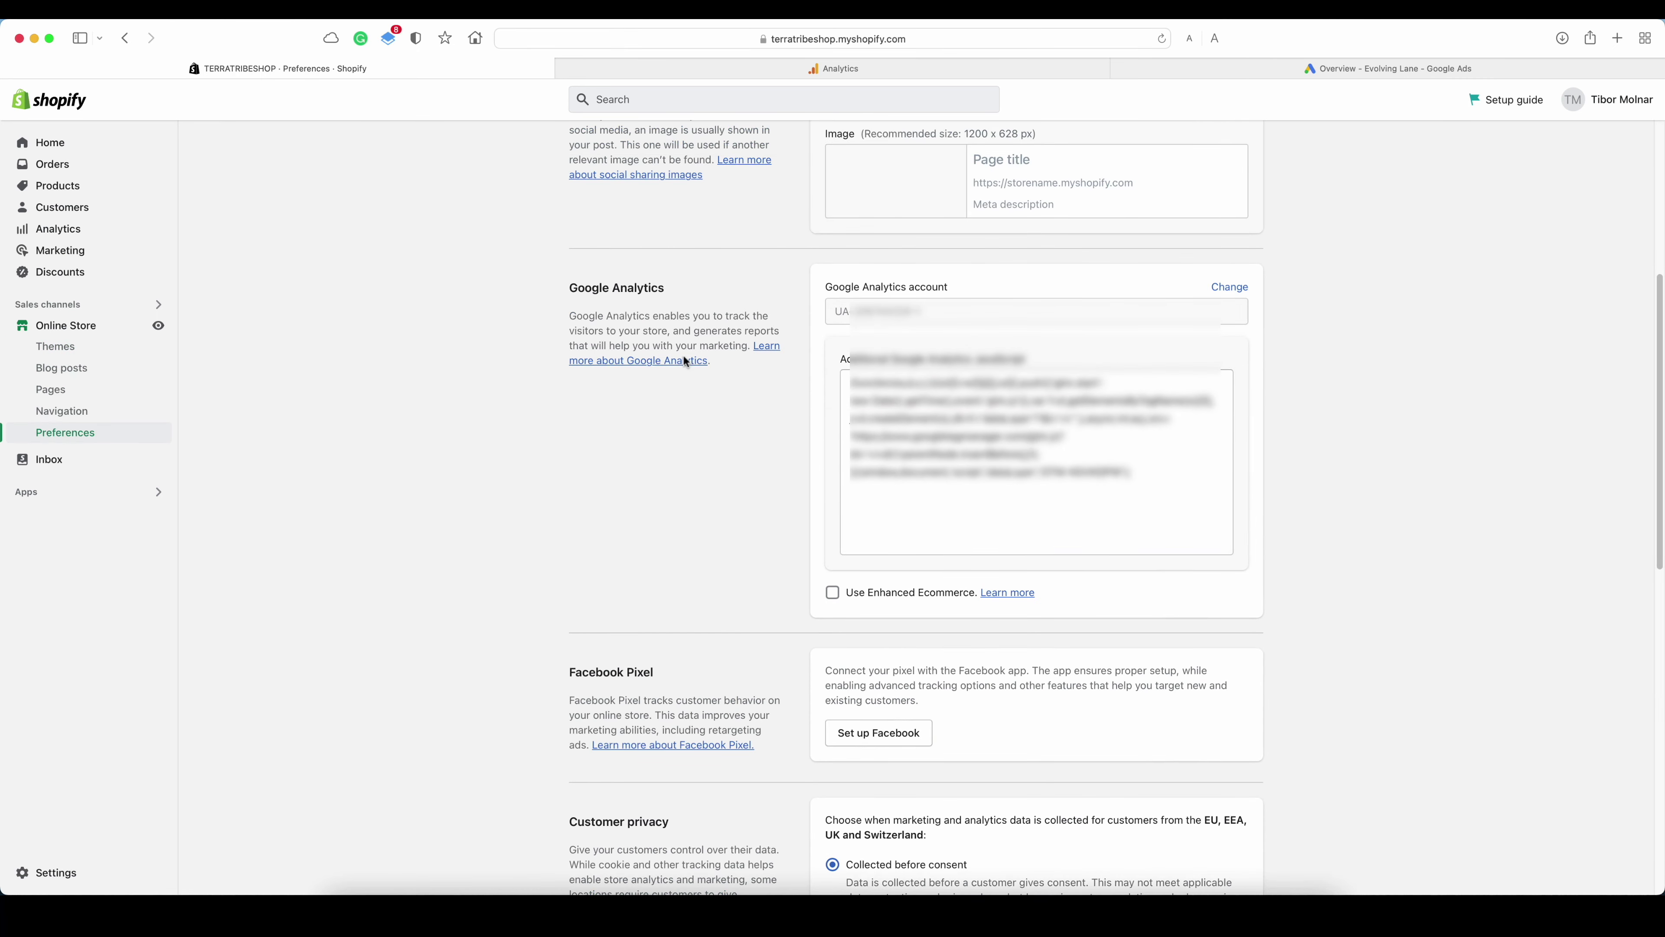
pyautogui.click(949, 313)
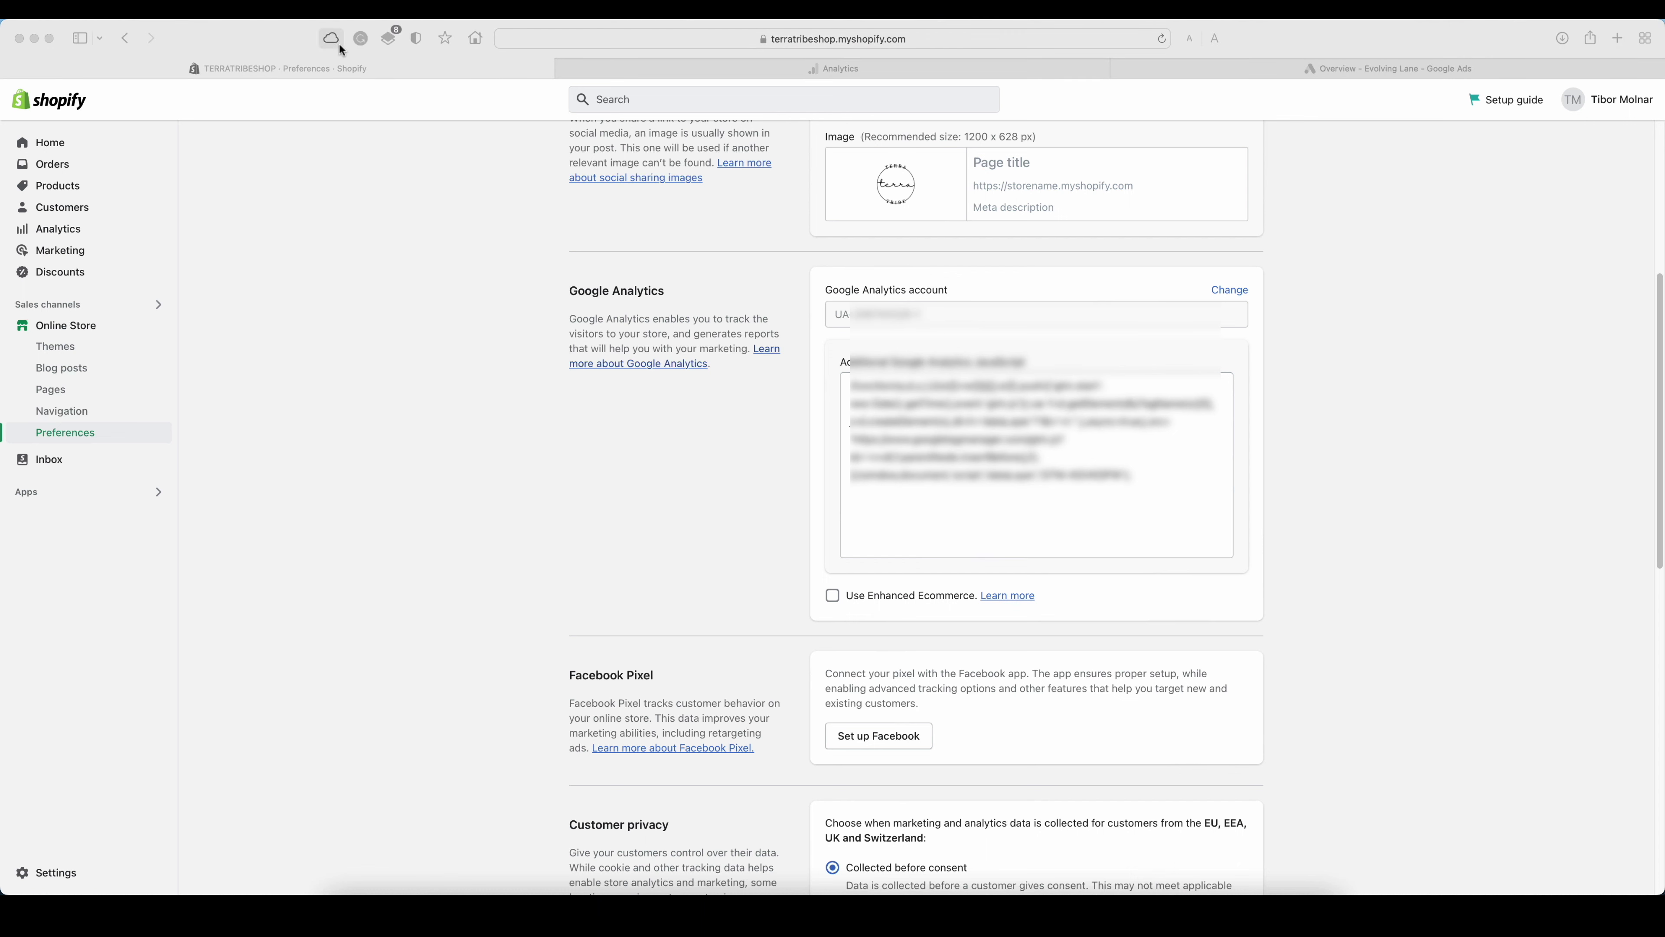
pyautogui.click(303, 44)
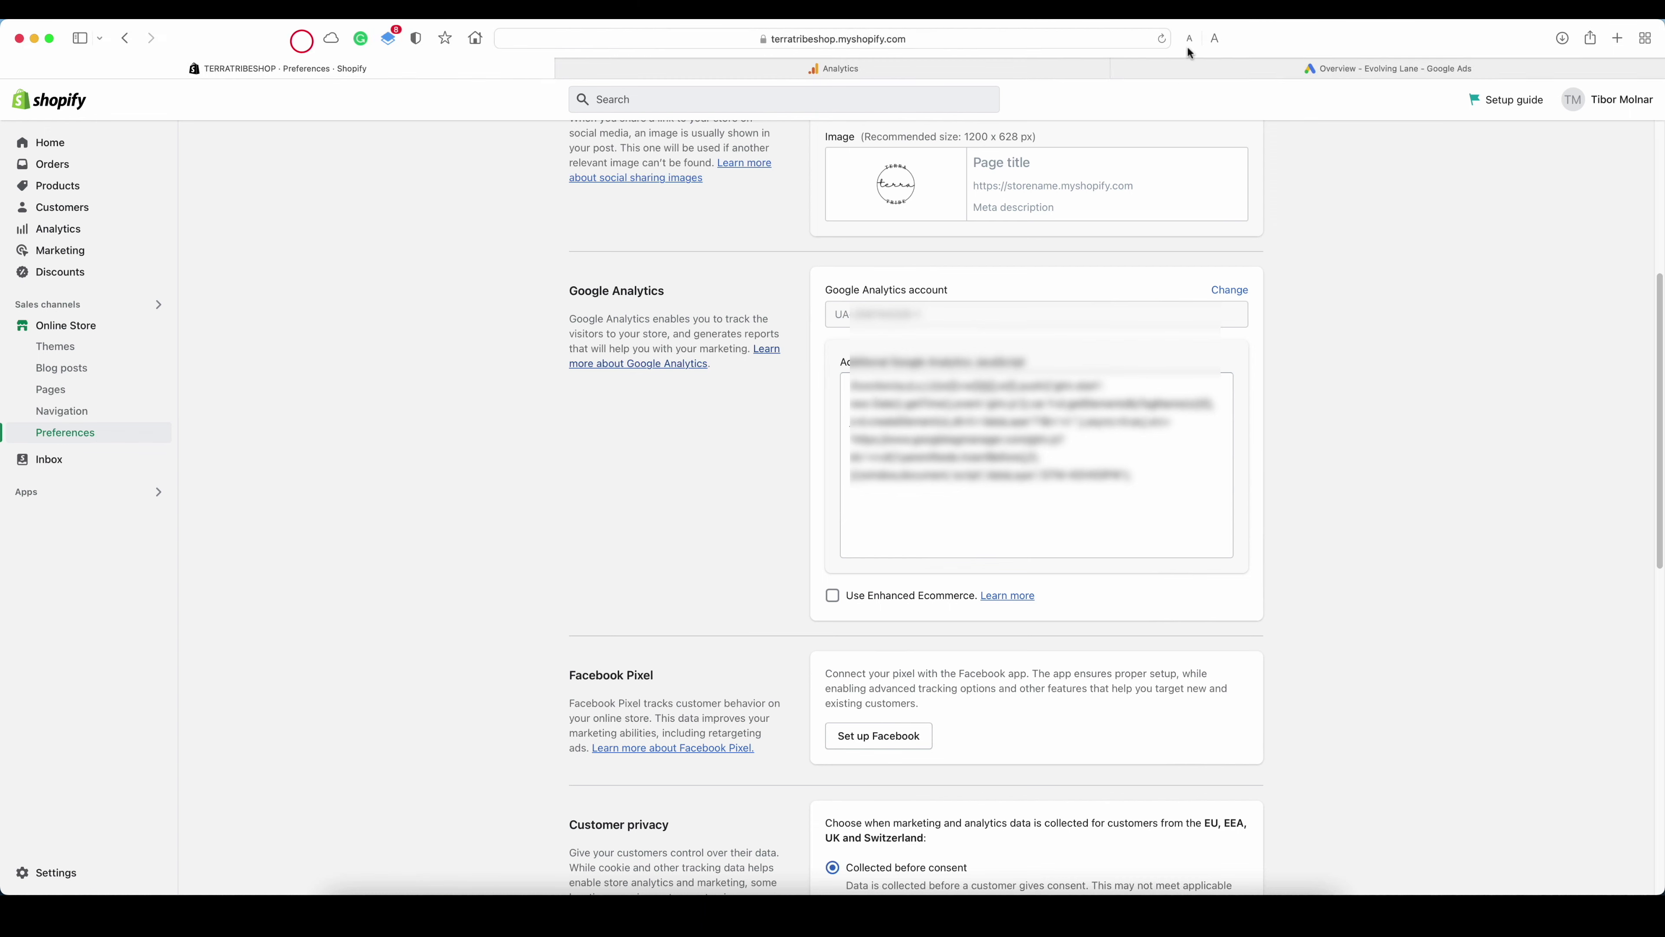
# - Open the terratribeshop.com storefront in a new tab and dismiss its 20% off sign-up popup
pyautogui.click(1617, 40)
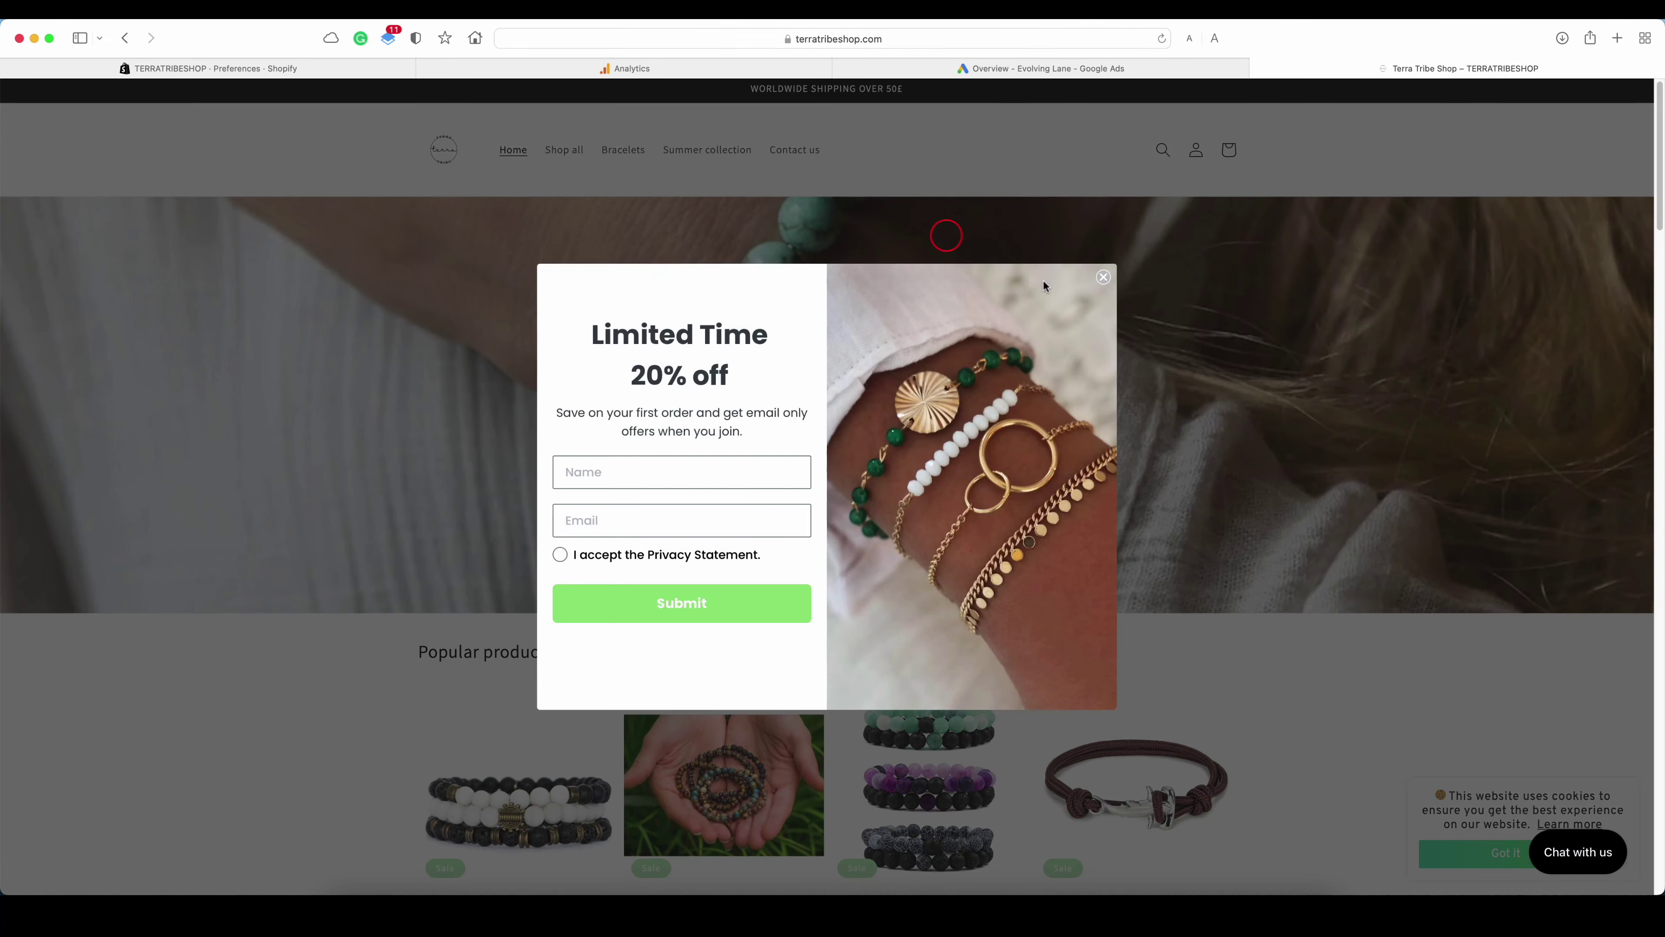
pyautogui.click(1103, 277)
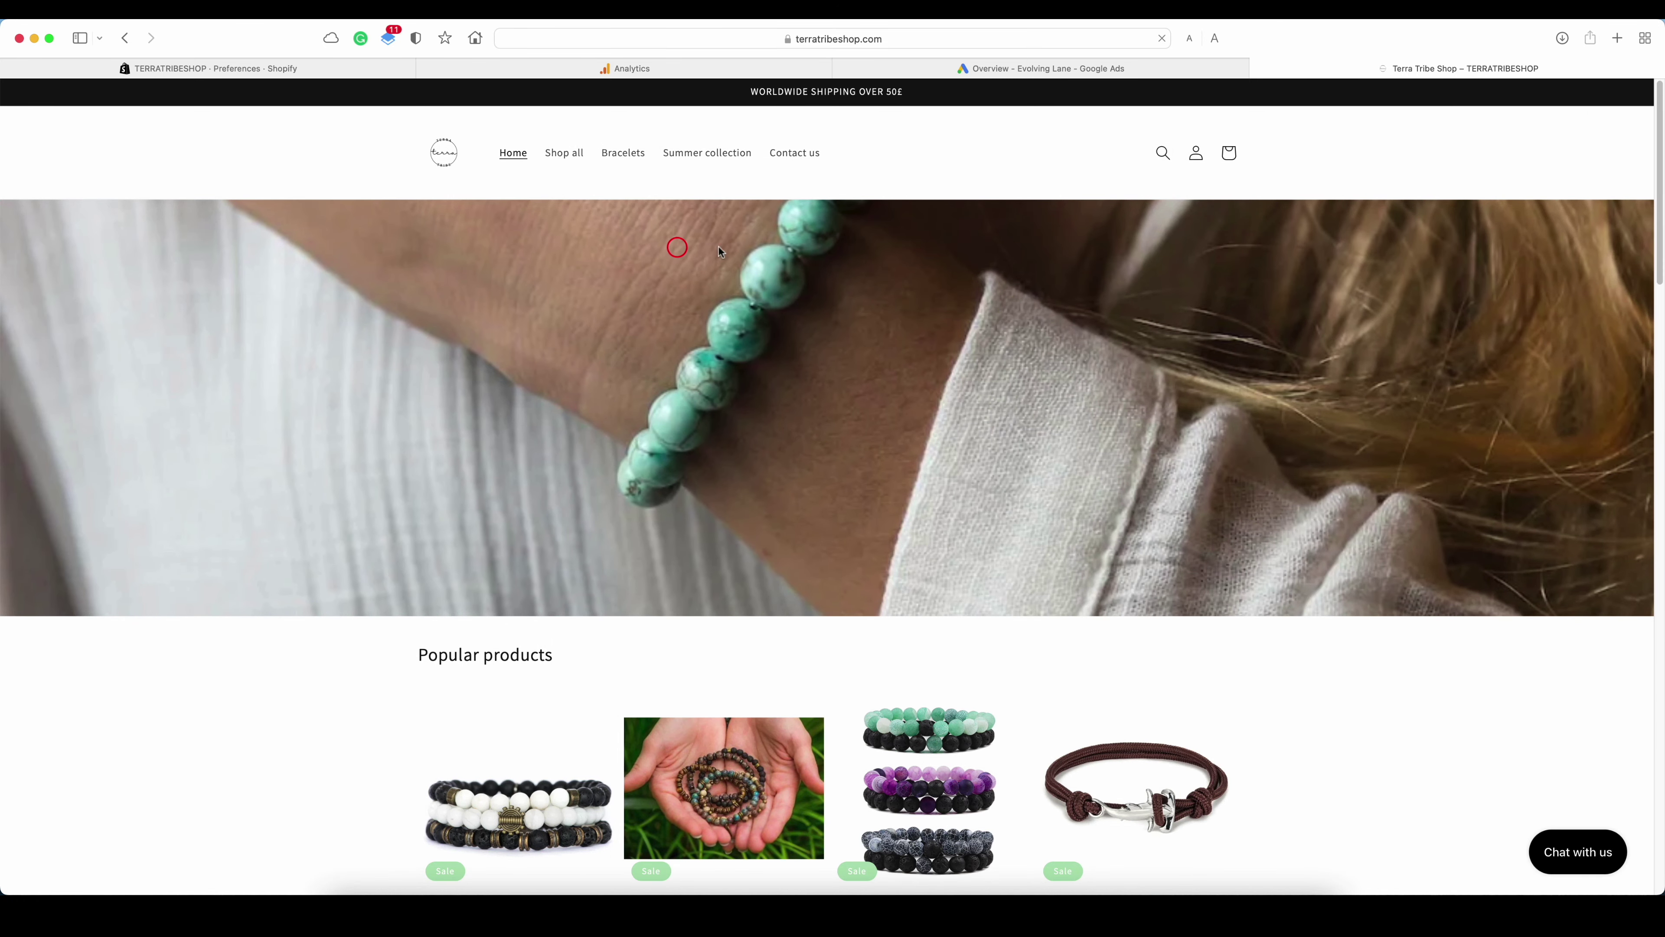
# - Return to Google Analytics and check the home overview and the Real-time report for the storefront visit
pyautogui.press('super+2')
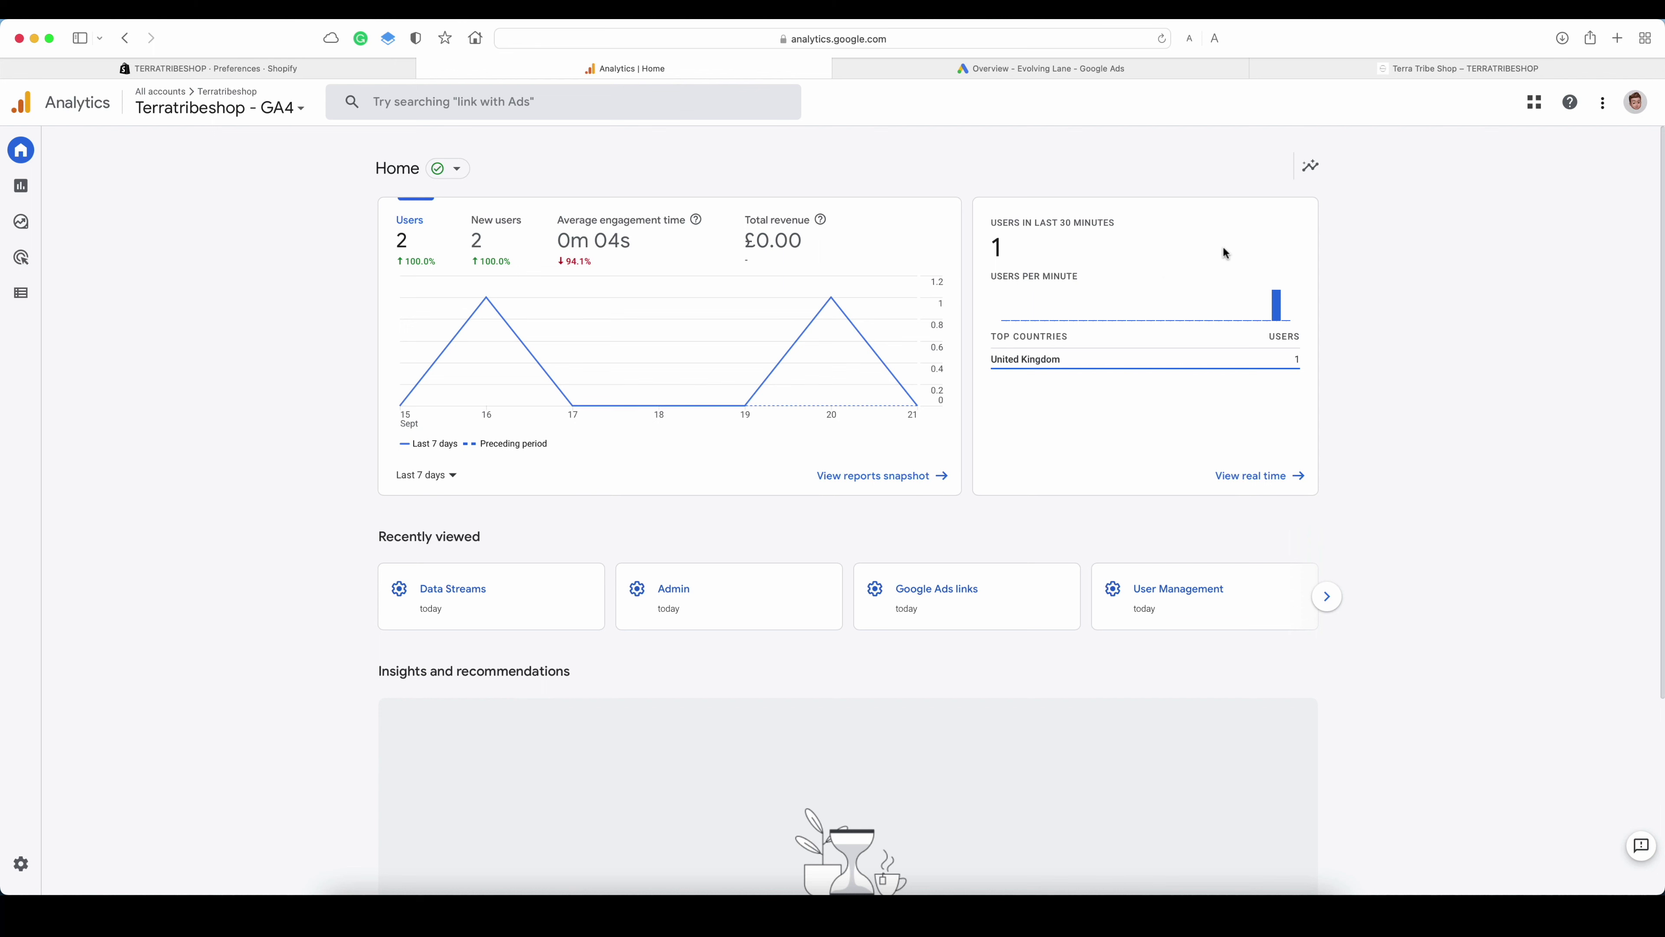
pyautogui.click(1462, 325)
pyautogui.scroll(-4, 1462, 325)
pyautogui.scroll(4, 1462, 325)
pyautogui.moveTo(36, 170)
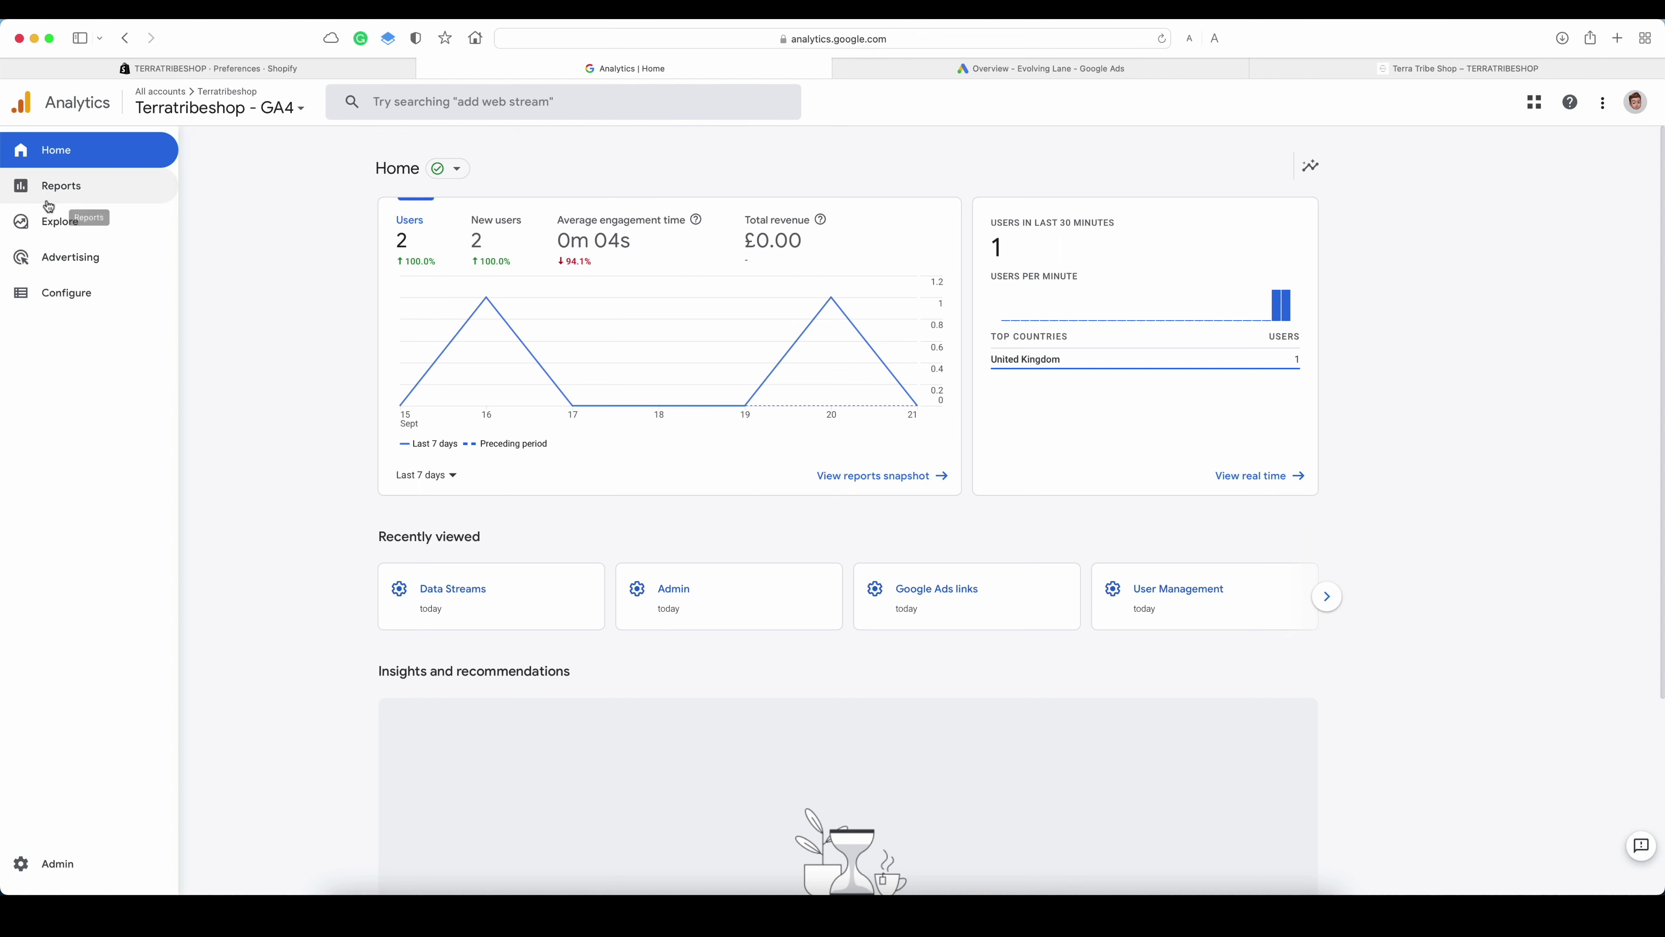
pyautogui.click(83, 172)
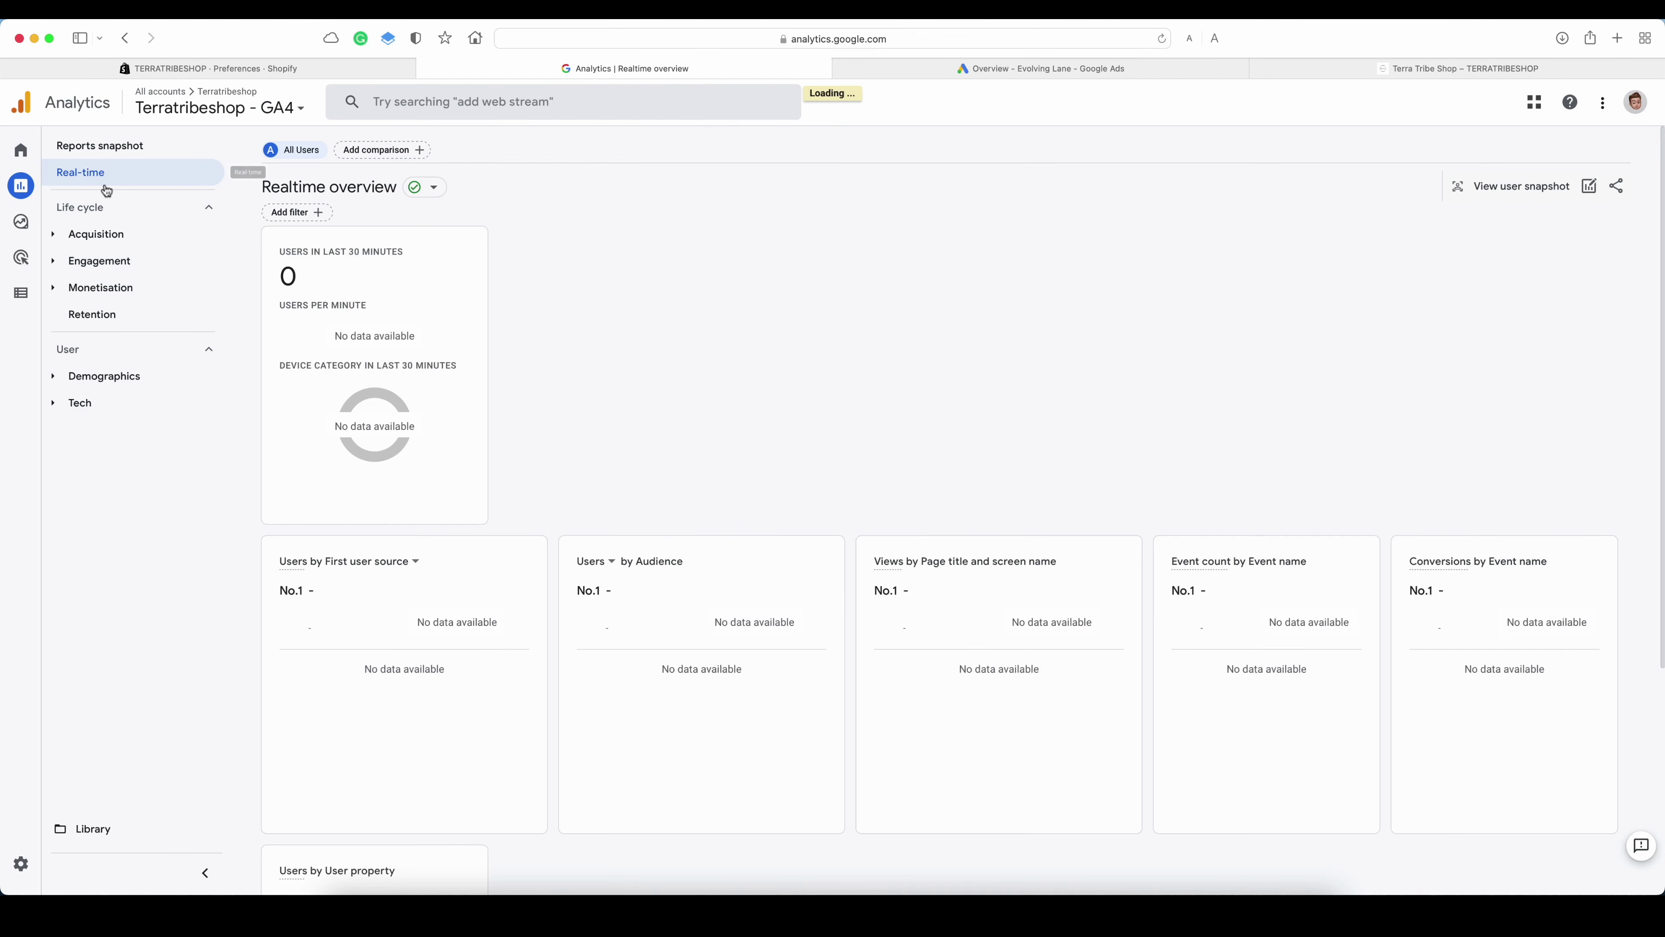
pyautogui.click(648, 366)
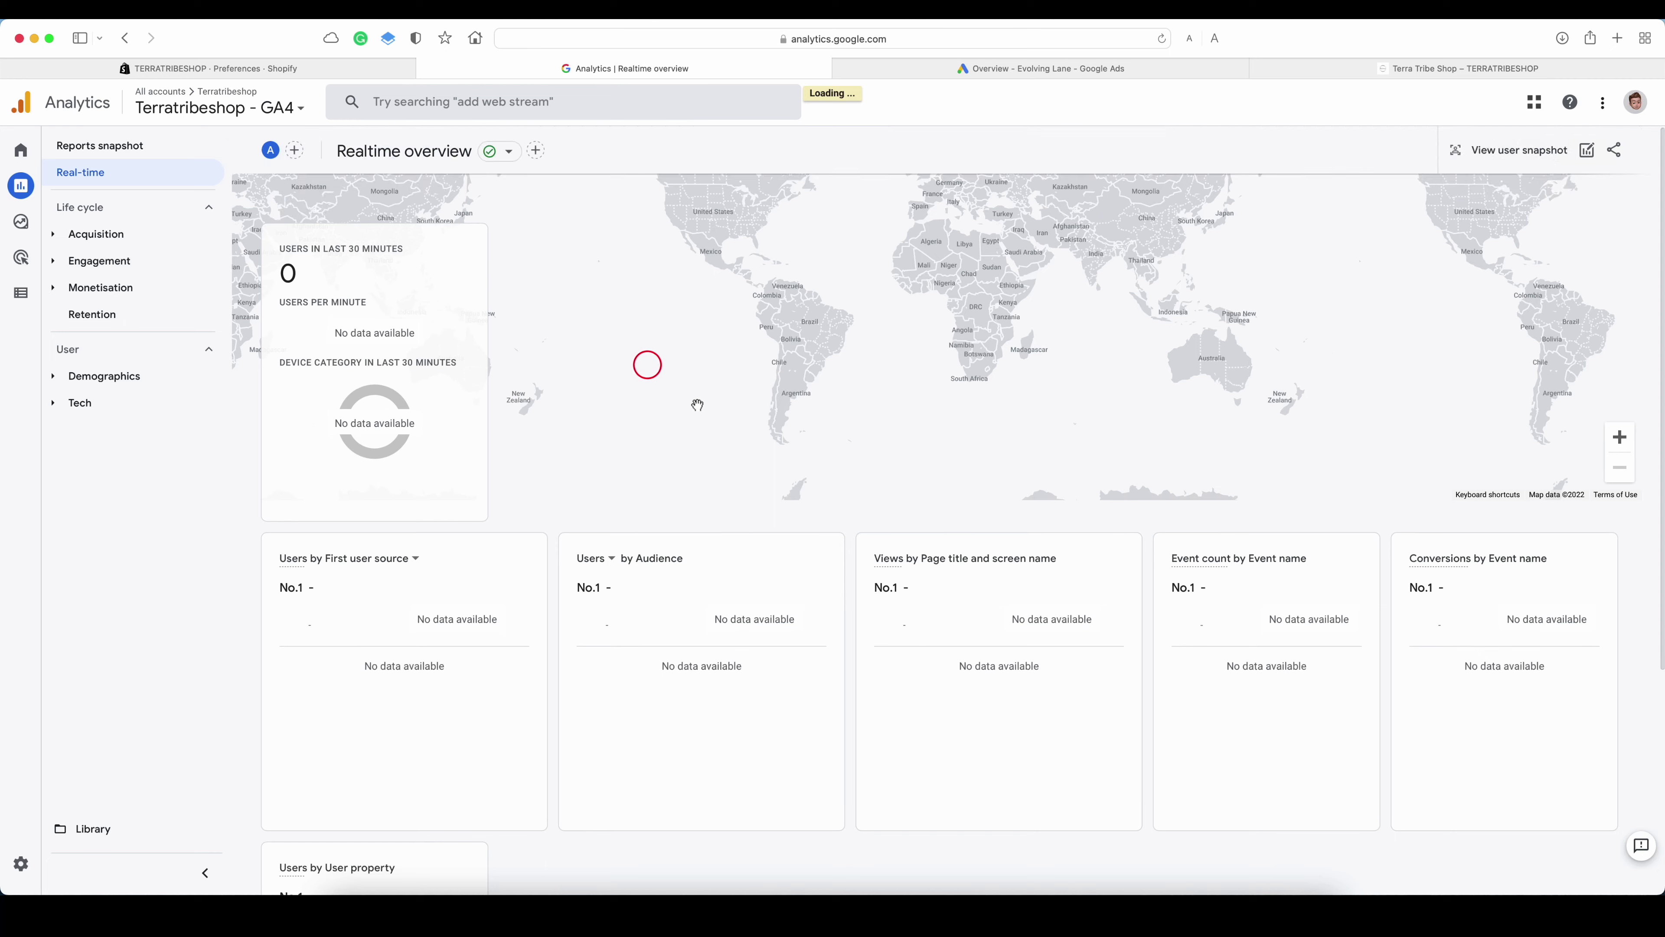